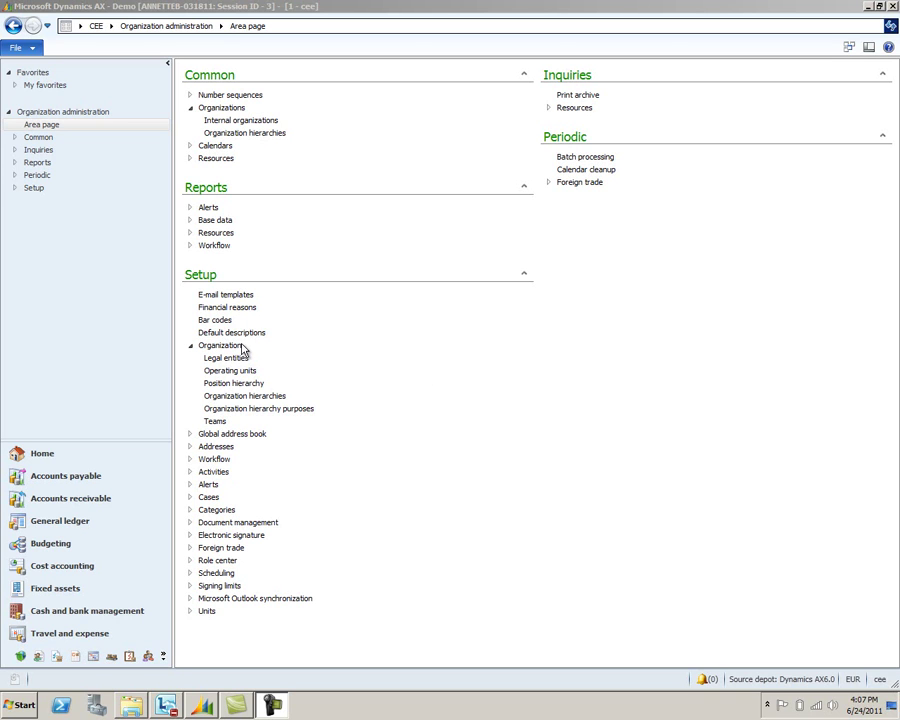
- View the Centralized Payments organization hierarchy and check which hierarchy is assigned to the Centralized payments purpose
left_click(269, 398)
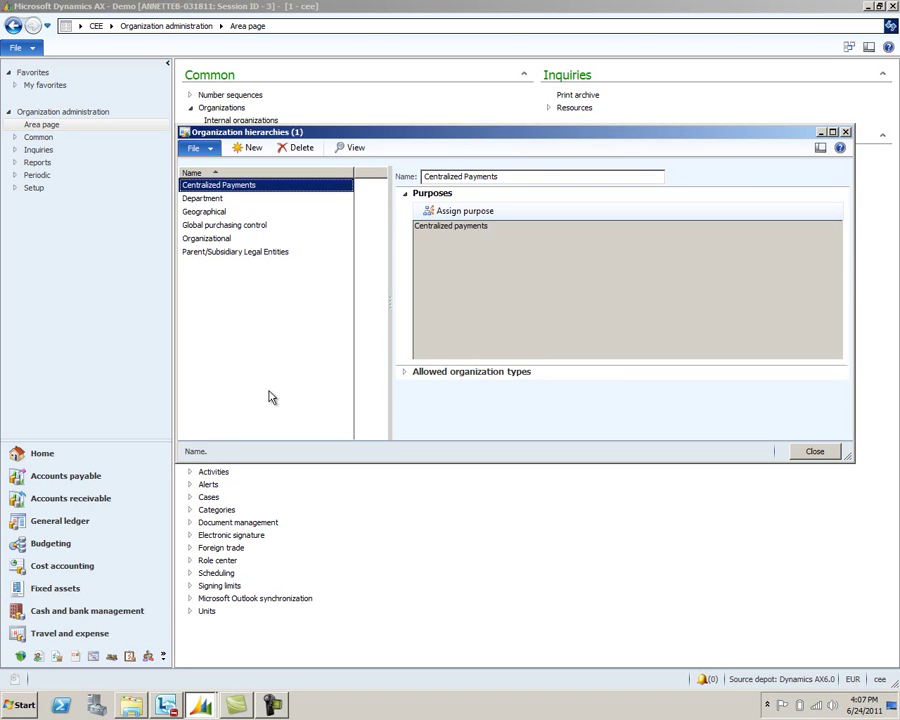
left_click(347, 149)
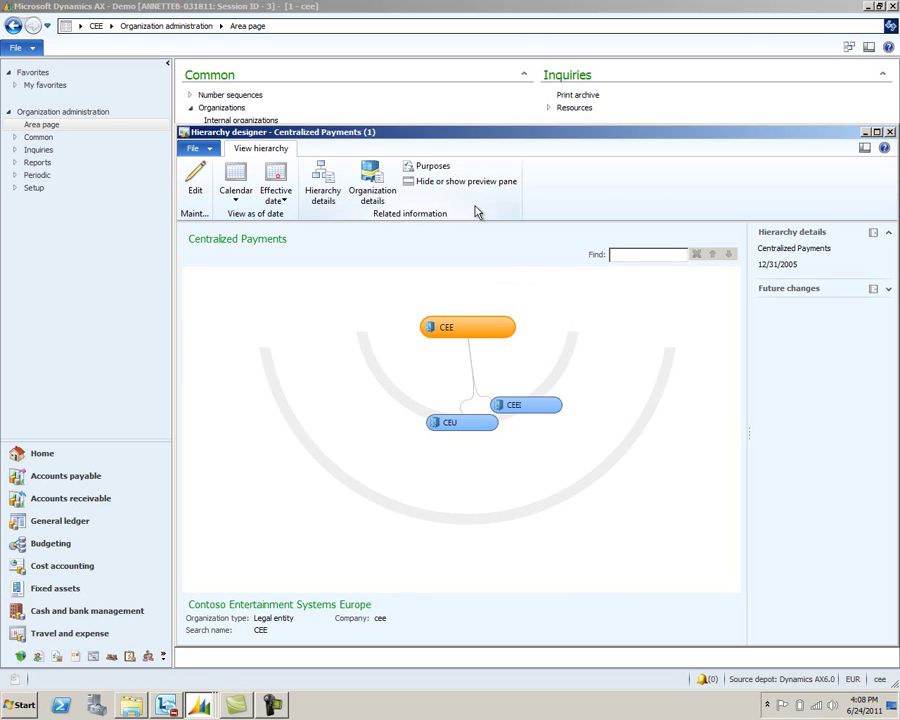
left_click(432, 169)
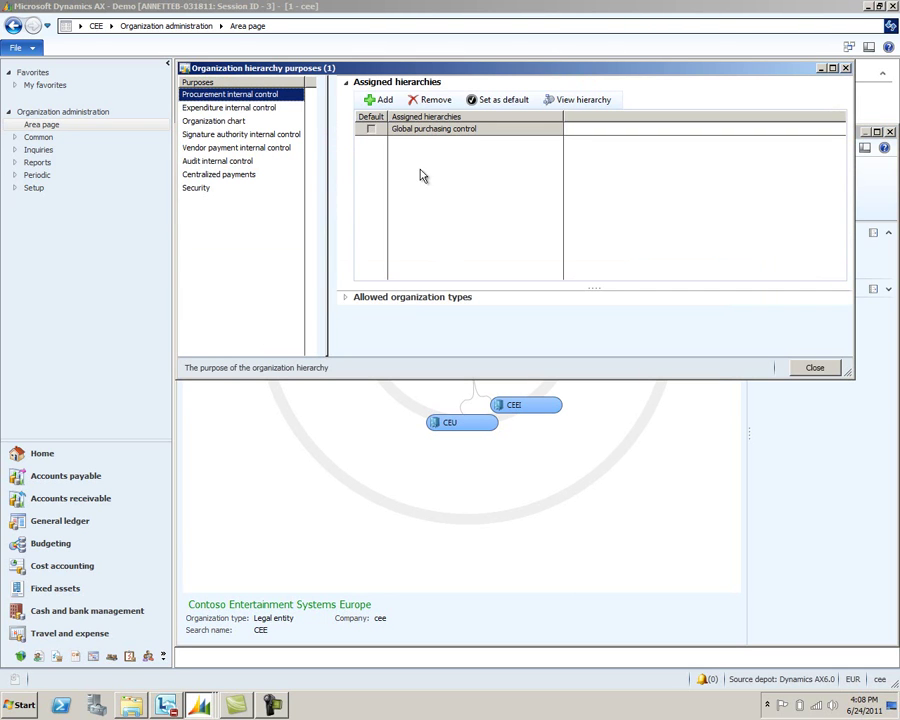
left_click(249, 178)
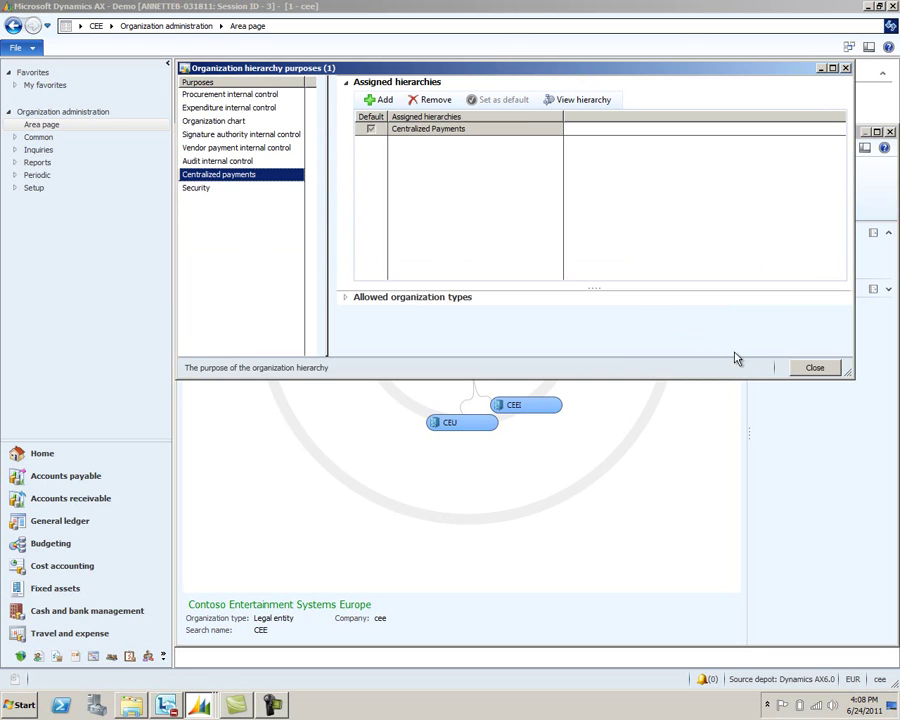
left_click(828, 372)
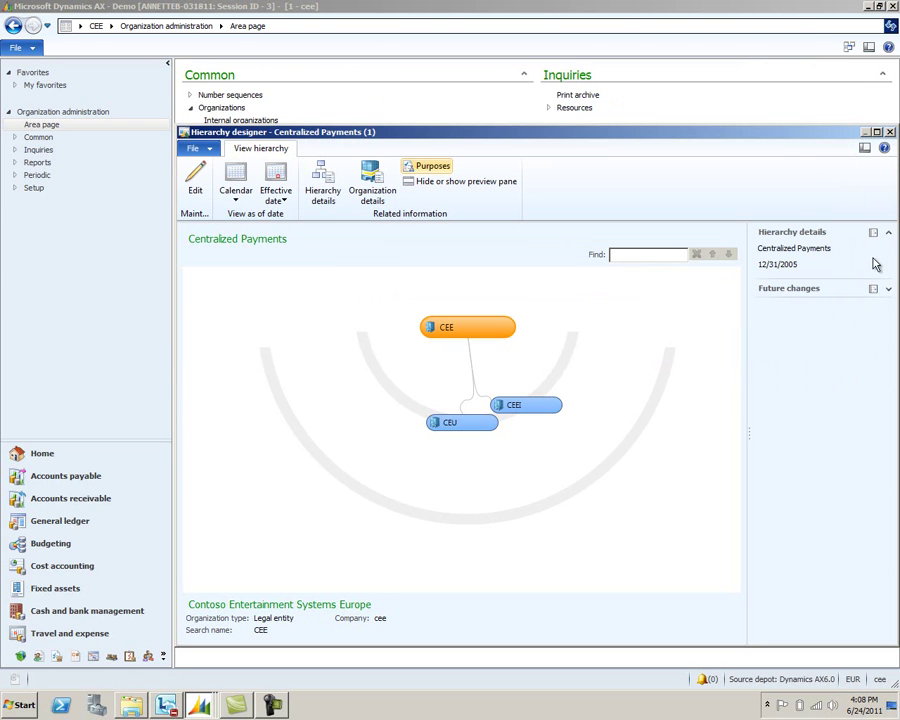
left_click(890, 133)
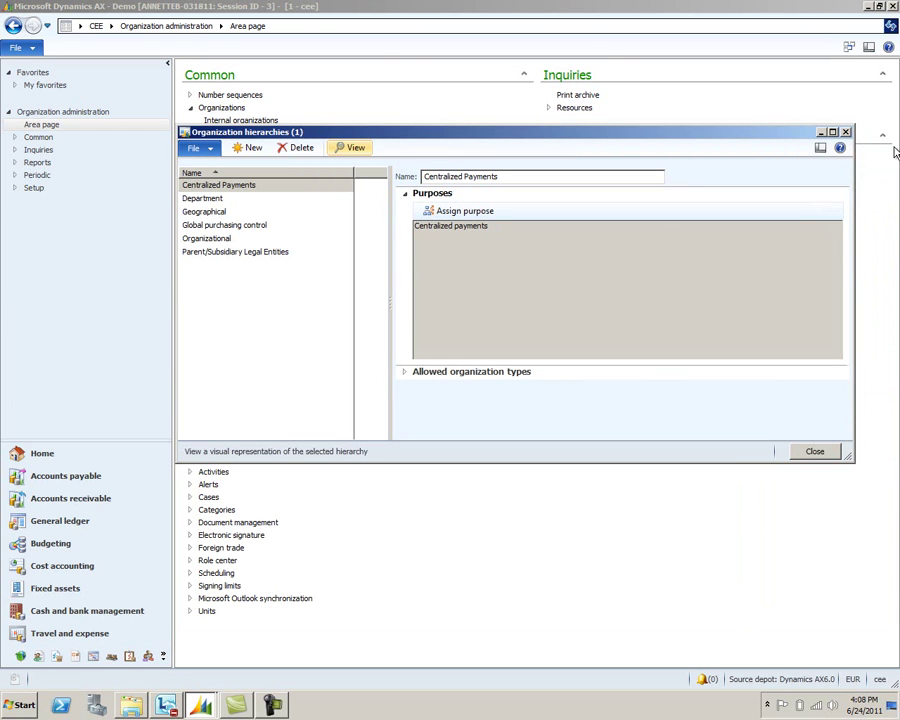
key("Escape")
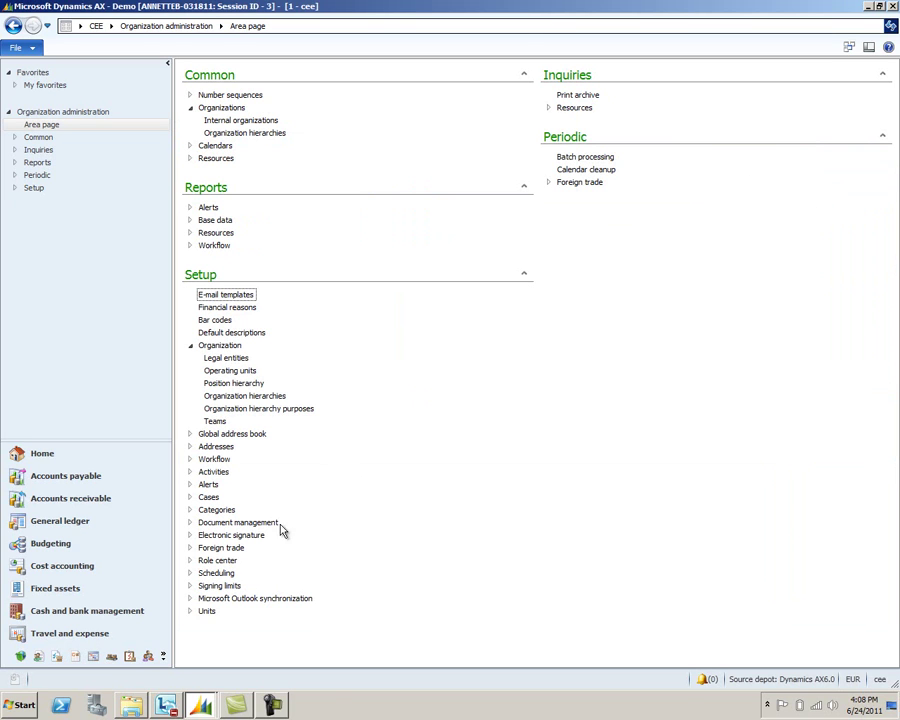
- Review the General ledger intercompany accounting setup for the CEEI and CEU company accounts
left_click(163, 656)
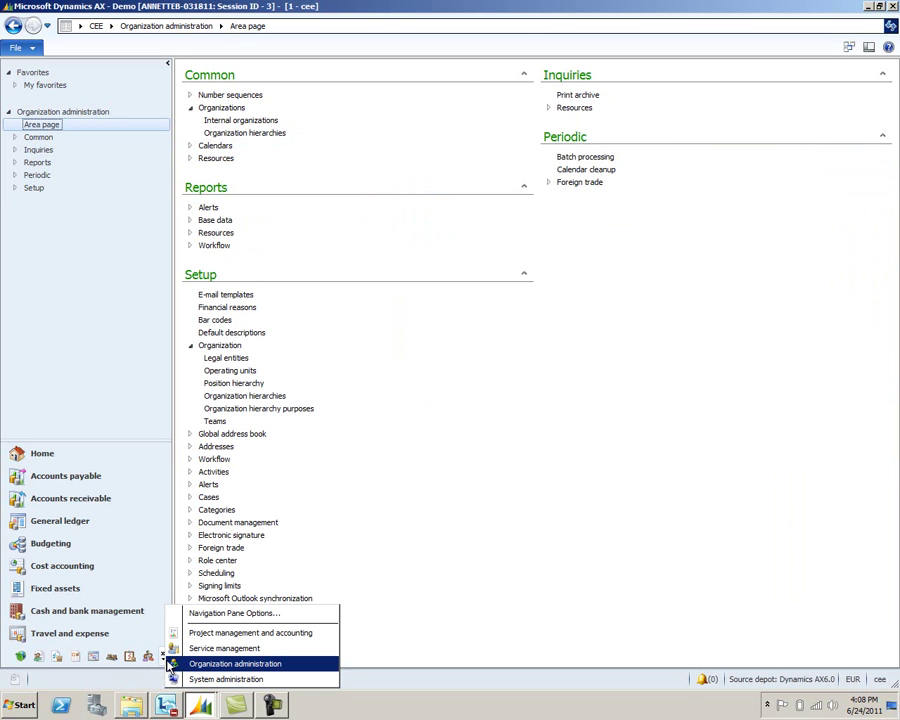
left_click(50, 522)
left_click(50, 522)
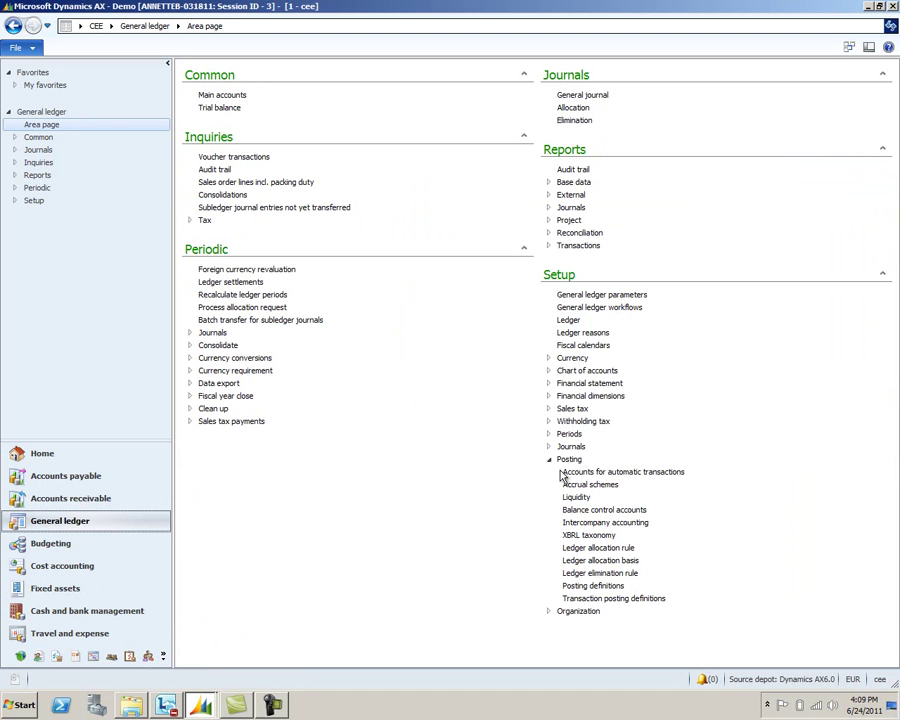
left_click(633, 522)
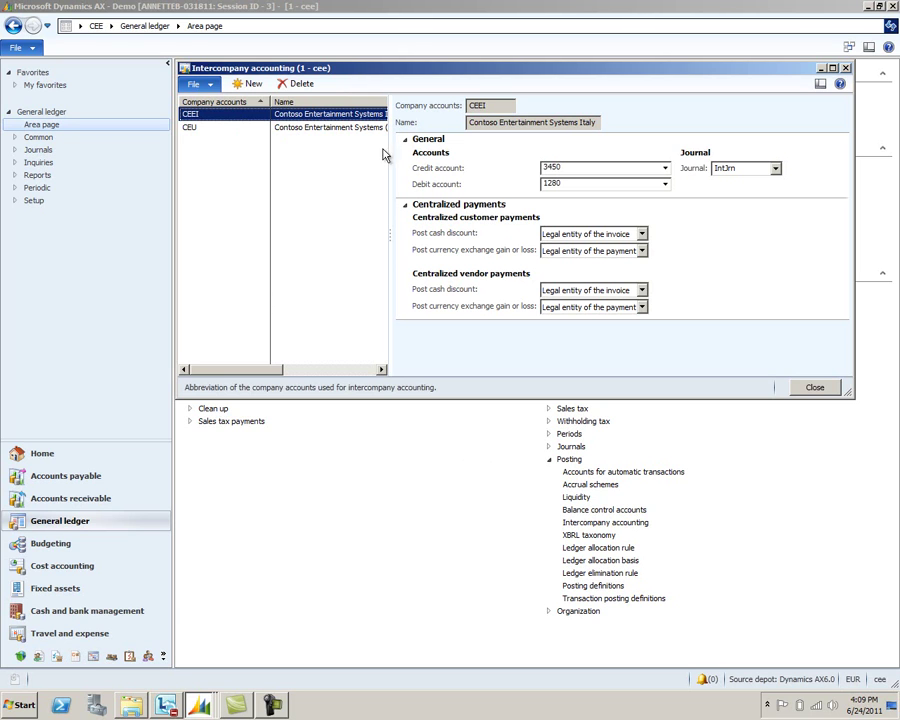
left_click(347, 128)
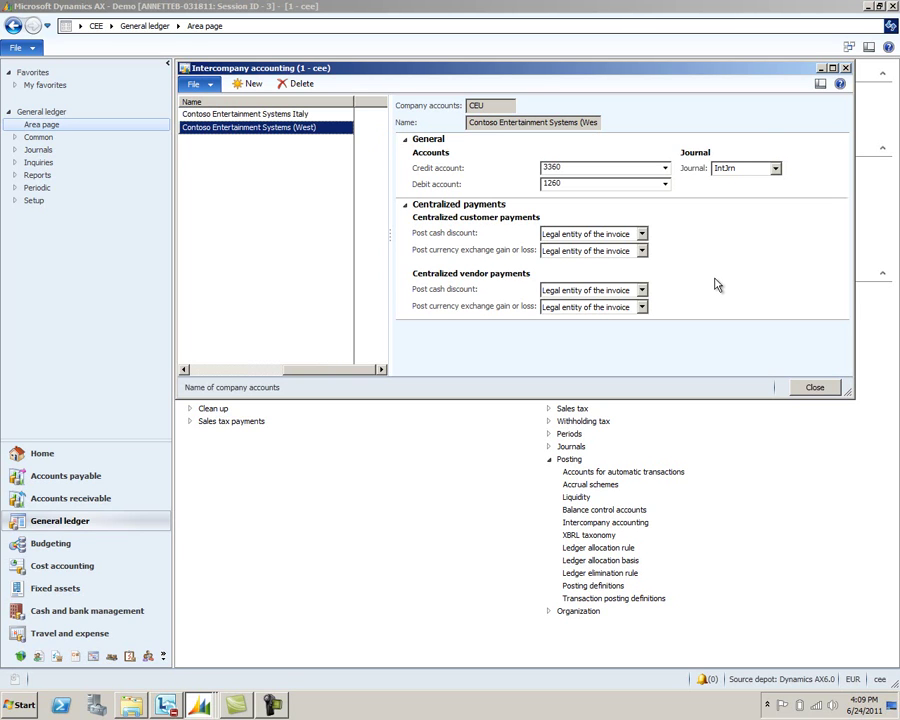
left_click(846, 69)
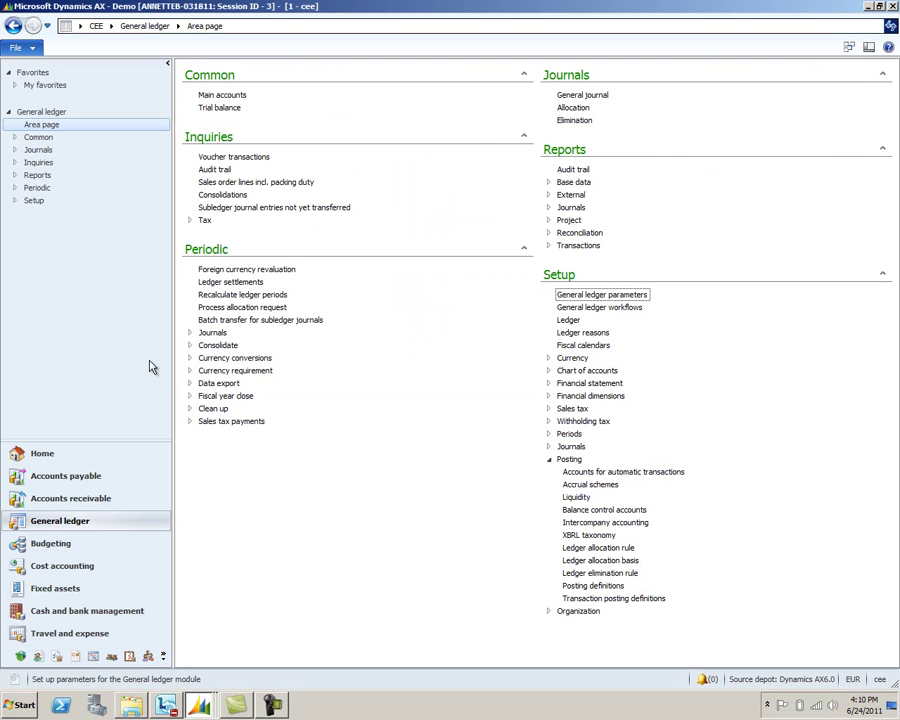
- Search the global address book by name for "pink and white"
left_click(48, 457)
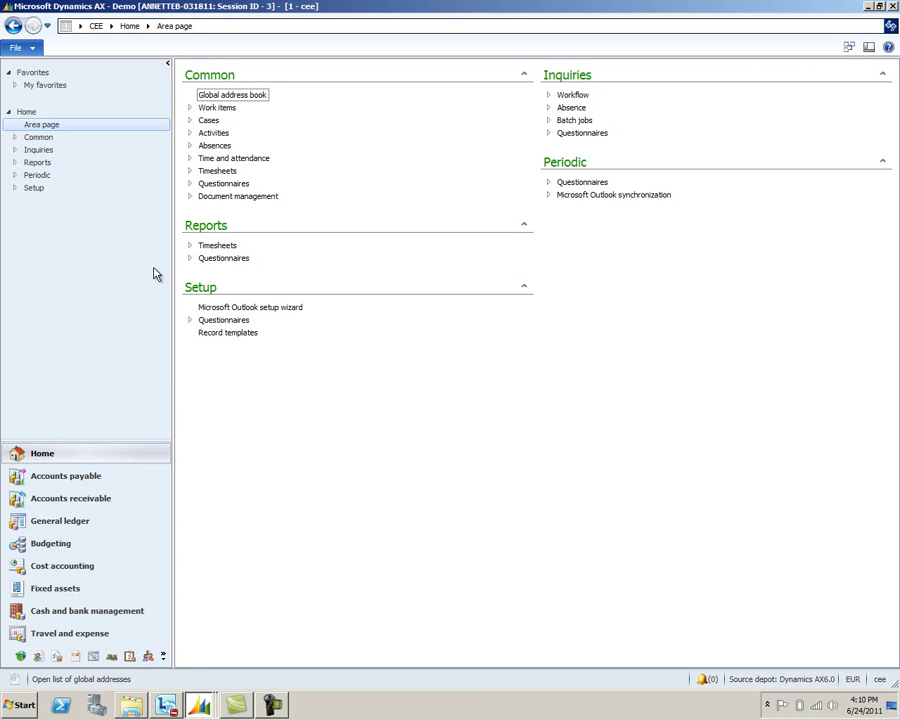
left_click(243, 103)
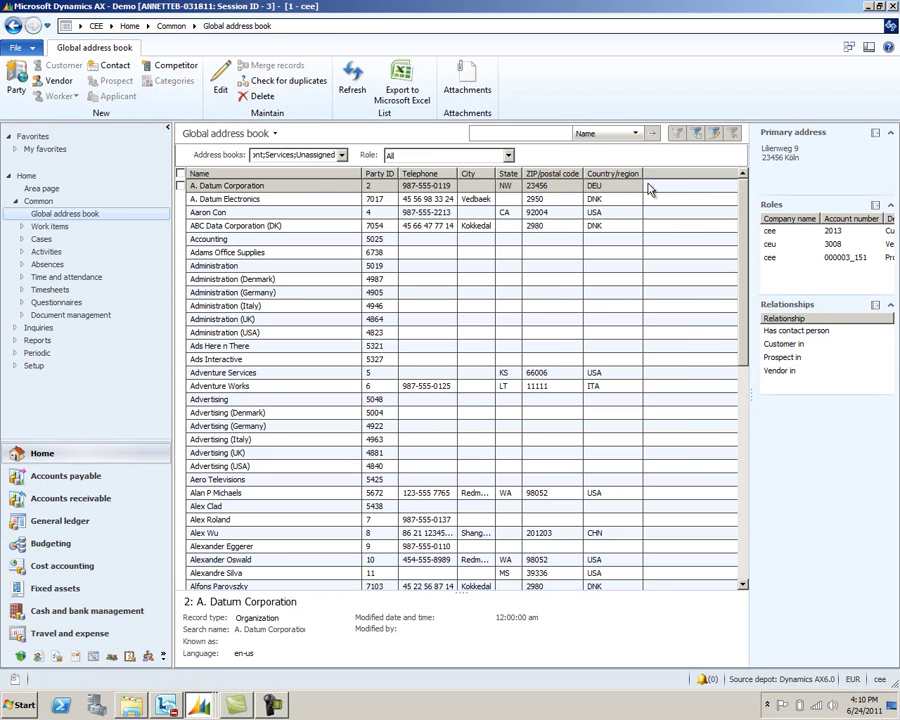
type("pink and white")
key("Return")
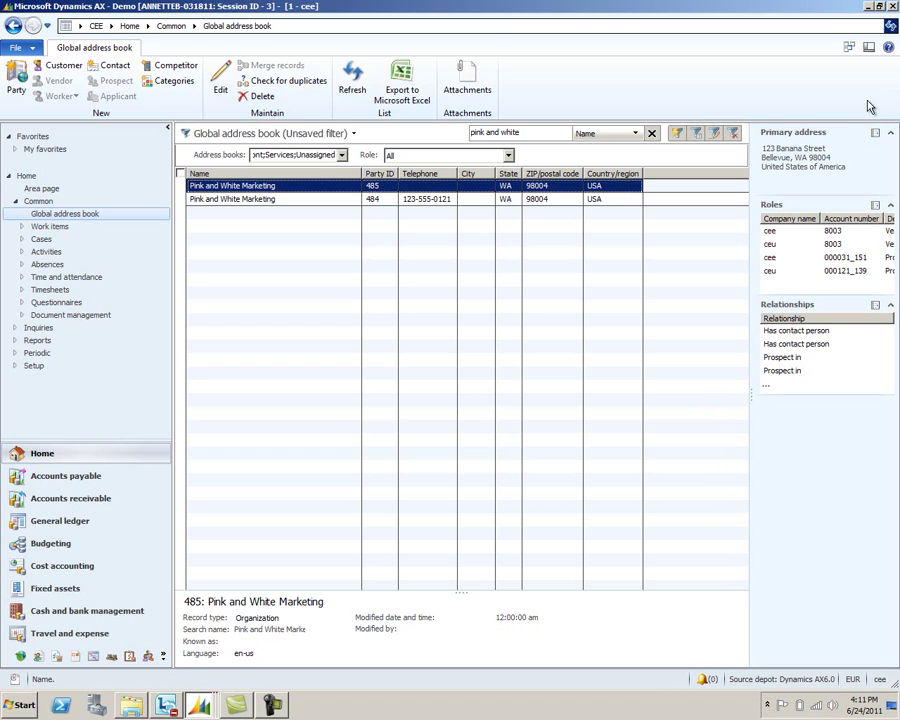
- Review the posted transactions of vendor Pink and White Marketing in the CEE legal entity through Accounts payable
left_click(54, 476)
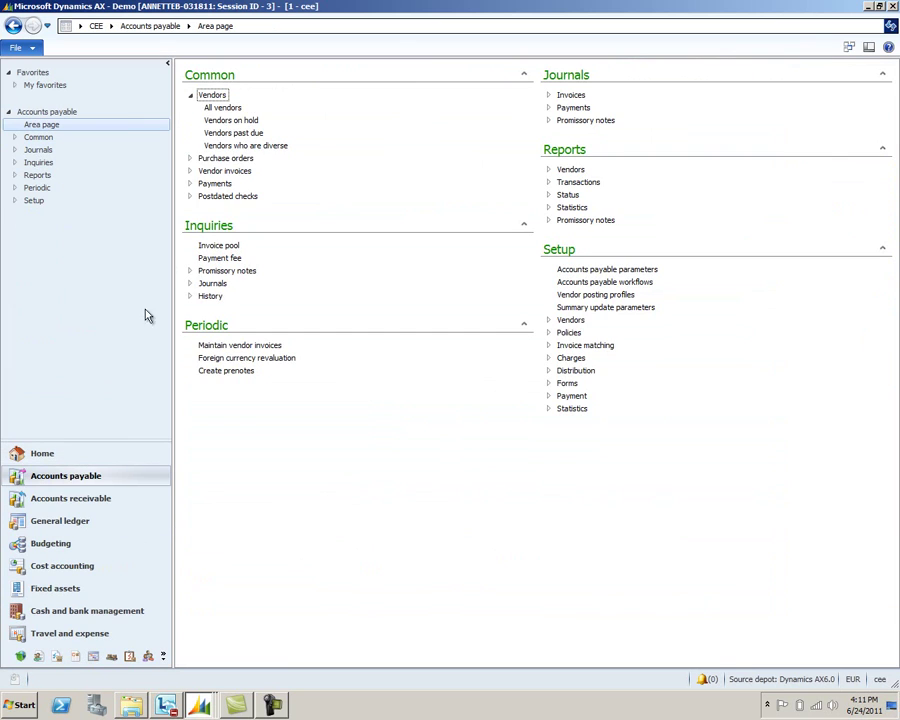
left_click(230, 110)
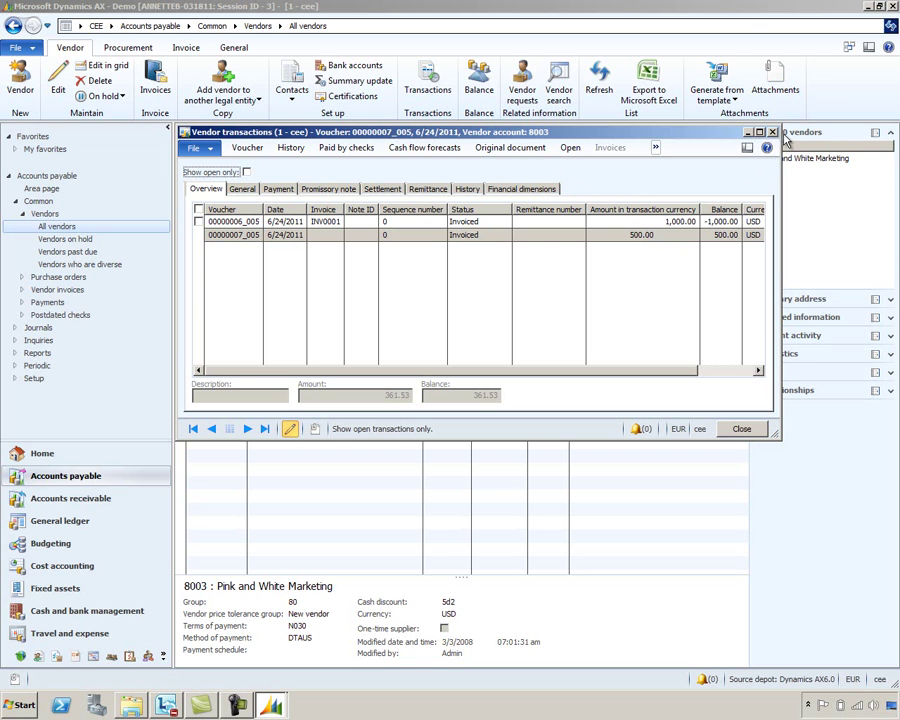
left_click(773, 133)
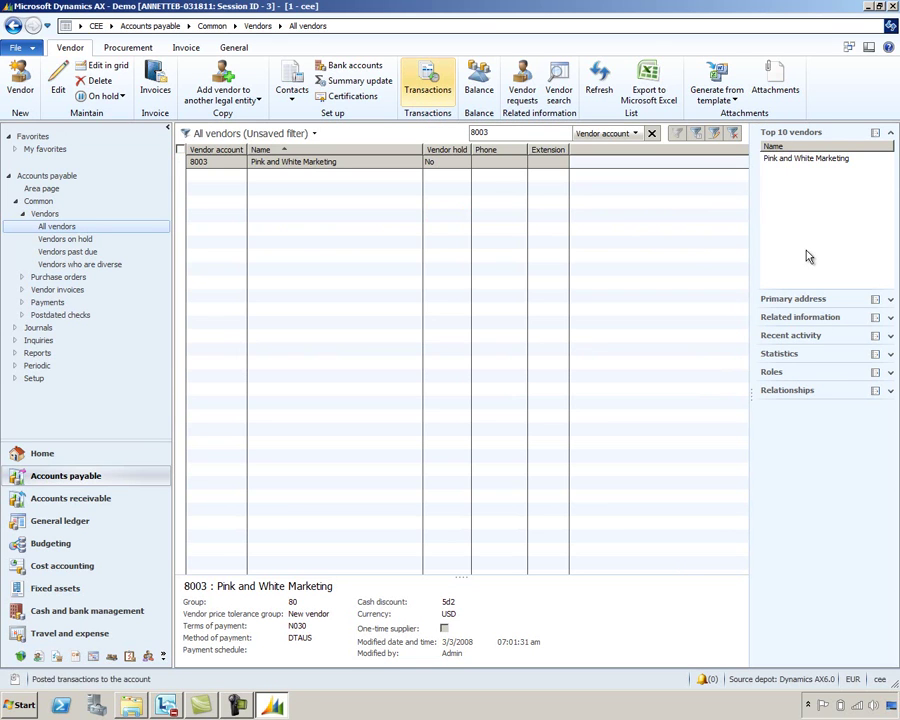
- Switch the active company to CEU, Contoso Entertainment Systems (West), and dismiss the company change messages
left_click(879, 679)
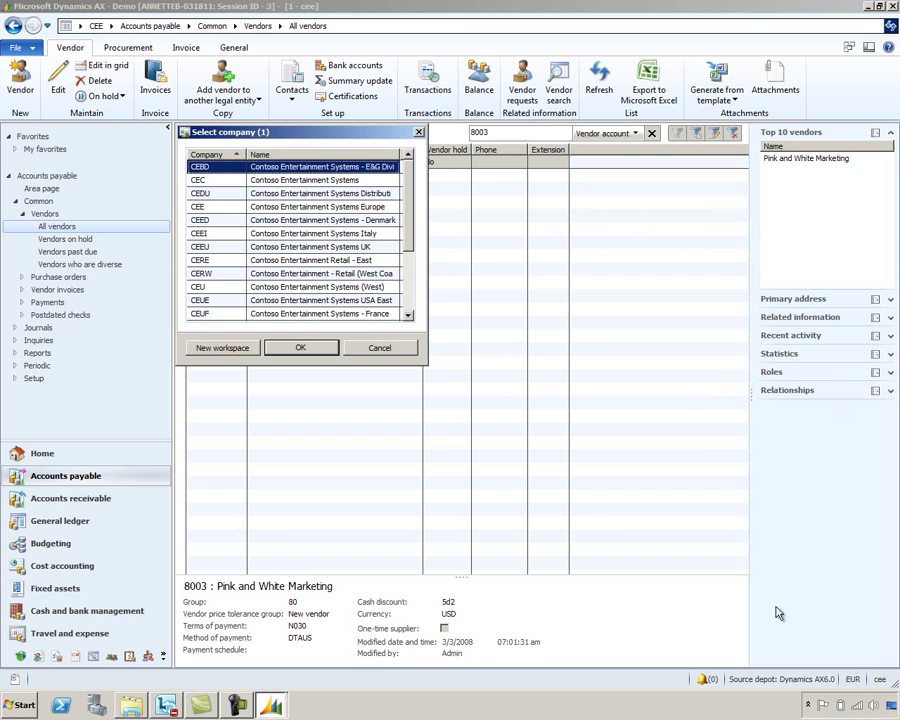
left_click(230, 288)
left_click(300, 348)
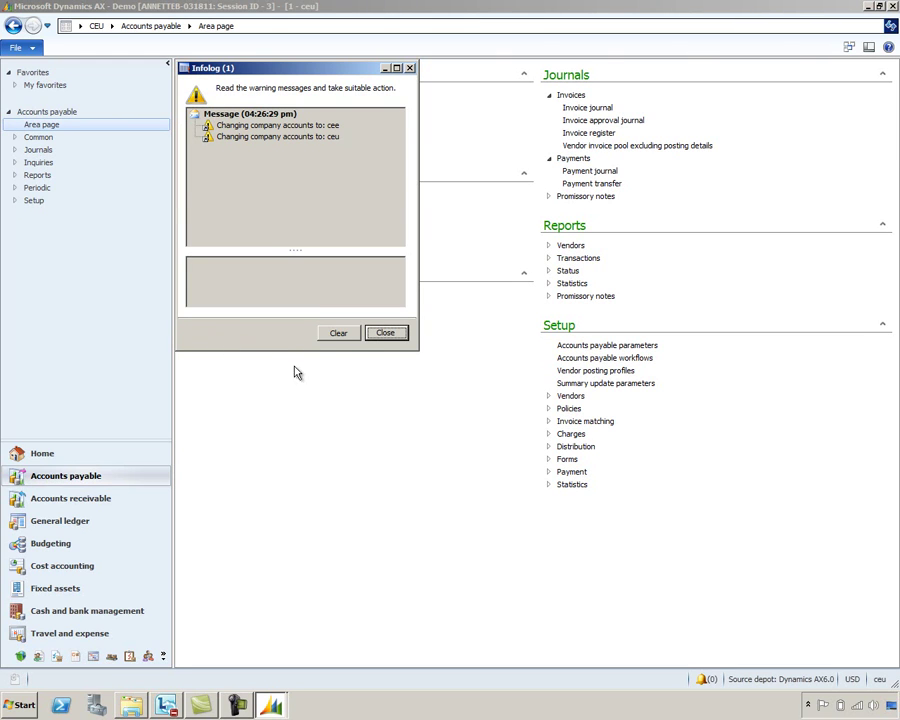
left_click(381, 334)
left_click(191, 95)
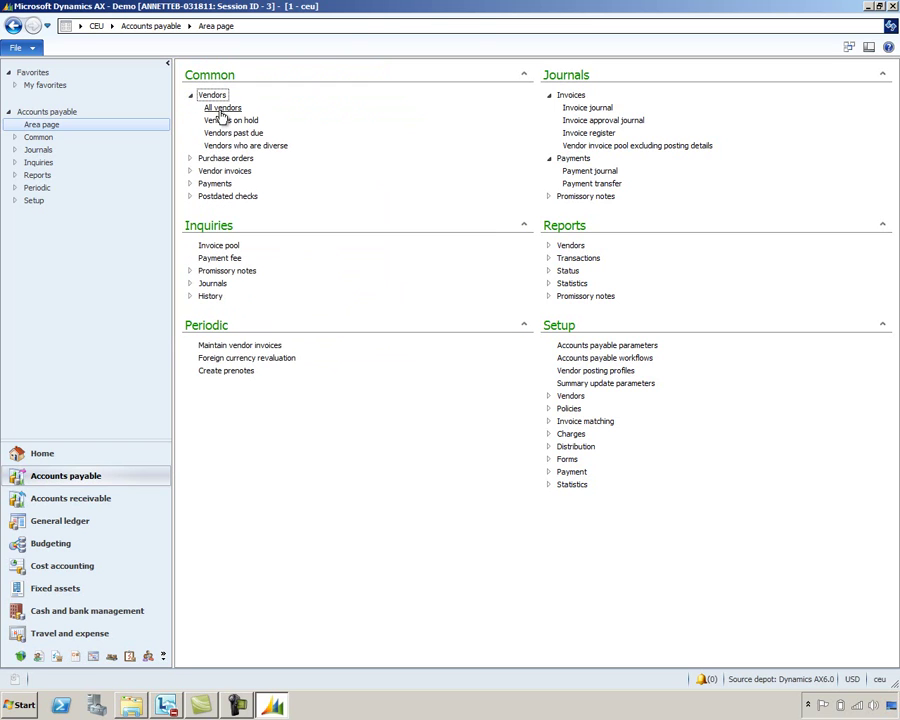
left_click(221, 109)
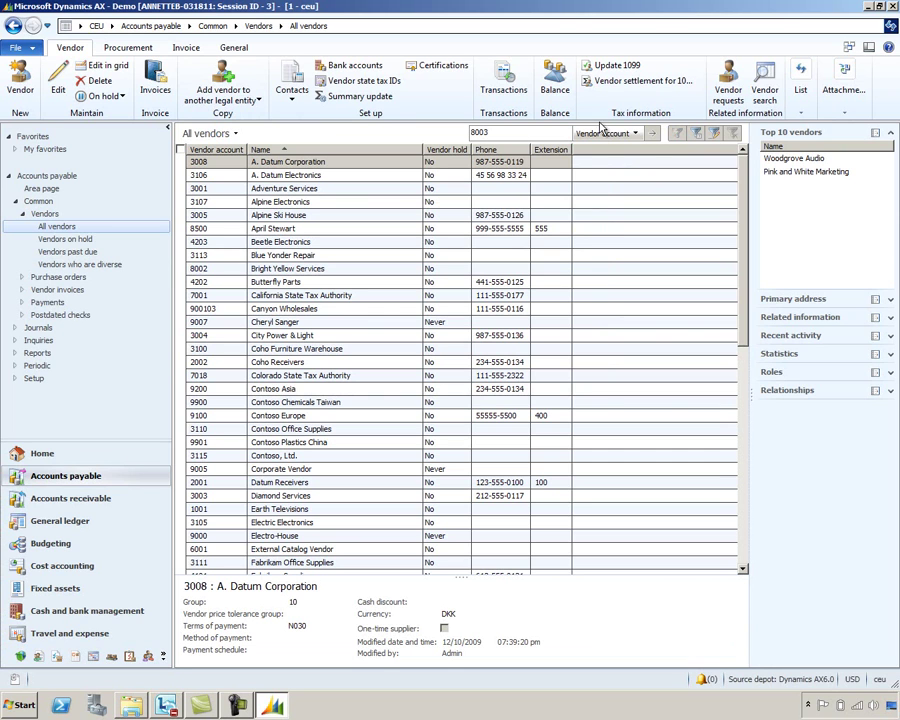
key("Return")
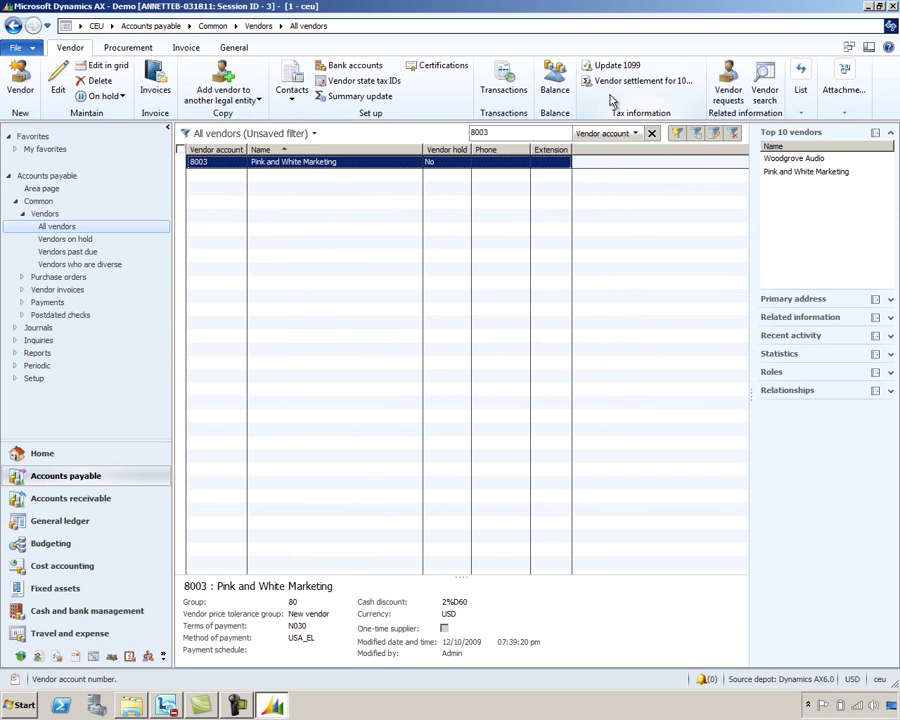
left_click(515, 92)
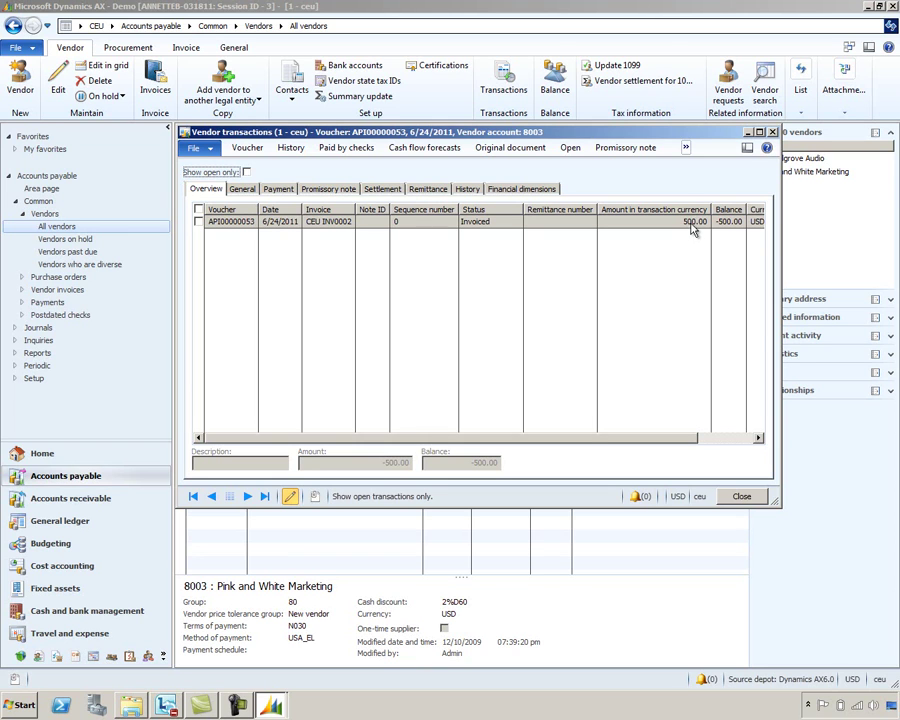
left_click(766, 149)
key("Escape")
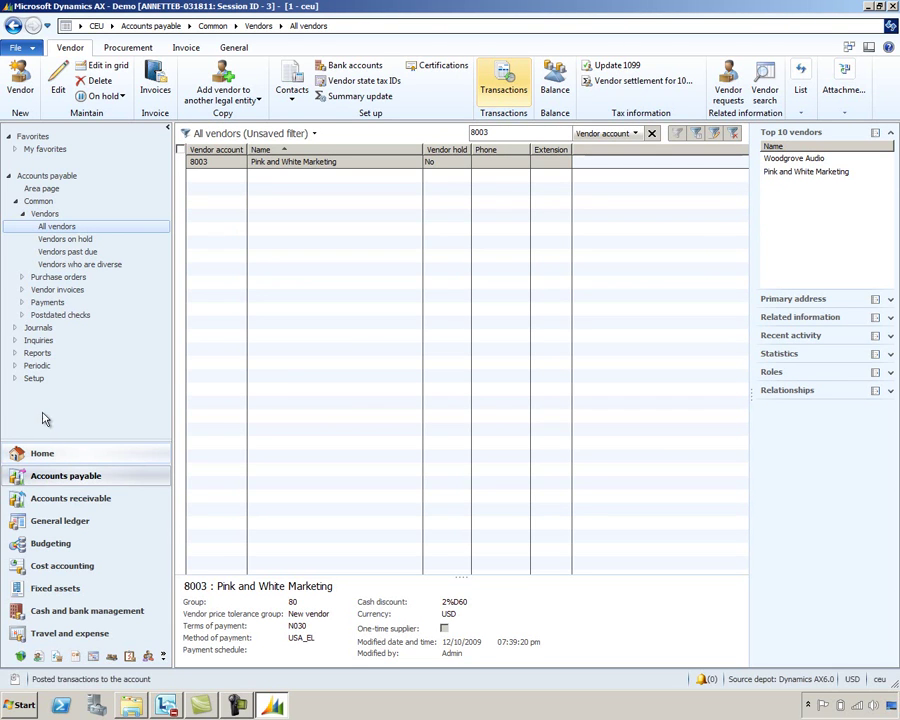
- Create an Accounts payable payment journal named APPay in CEU and open its lines
left_click(14, 329)
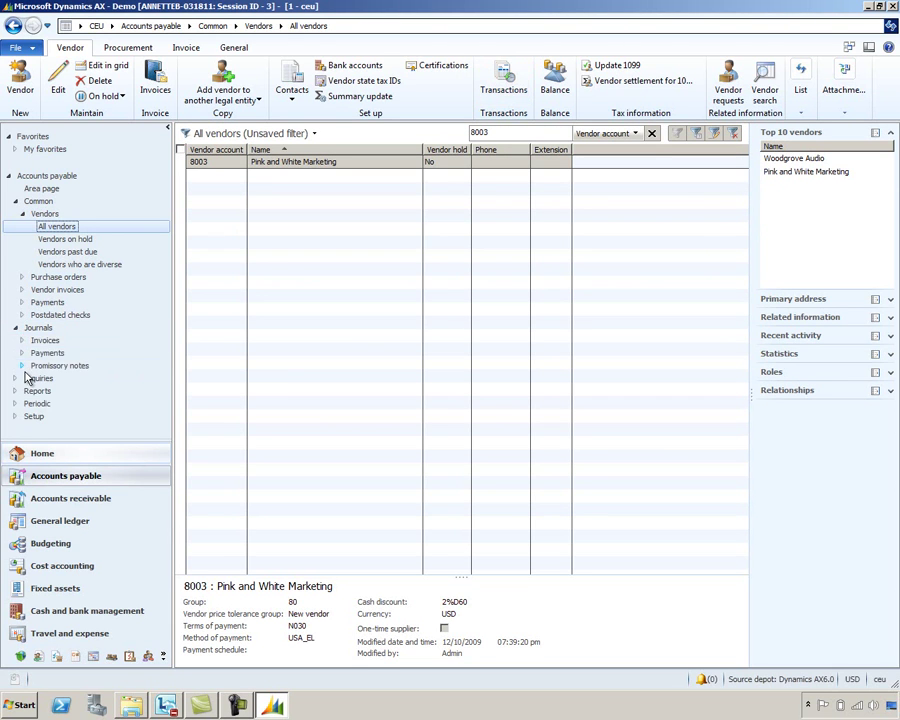
left_click(21, 355)
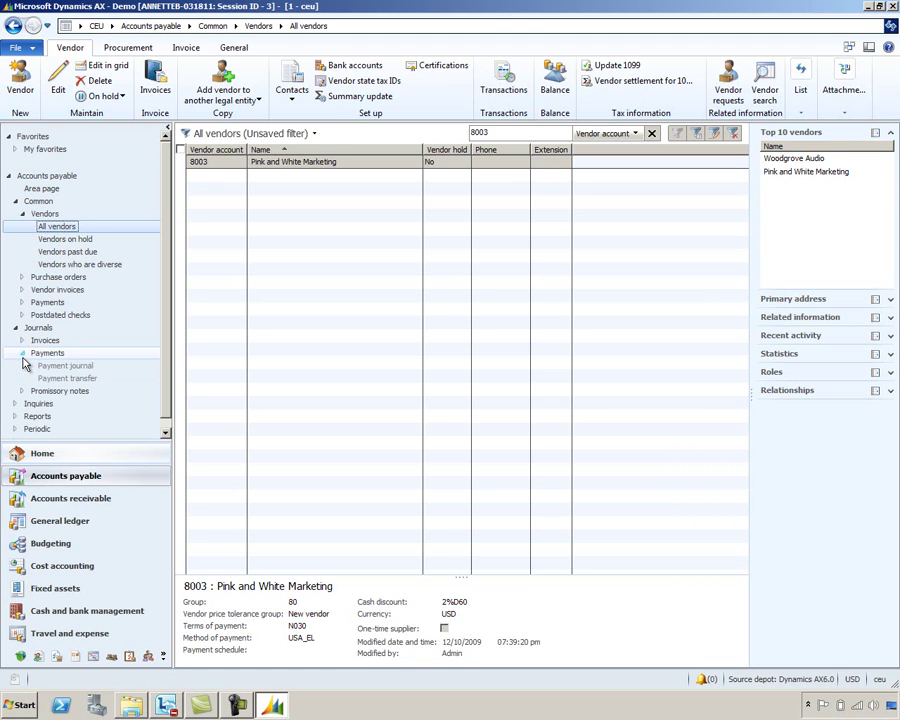
left_click(39, 366)
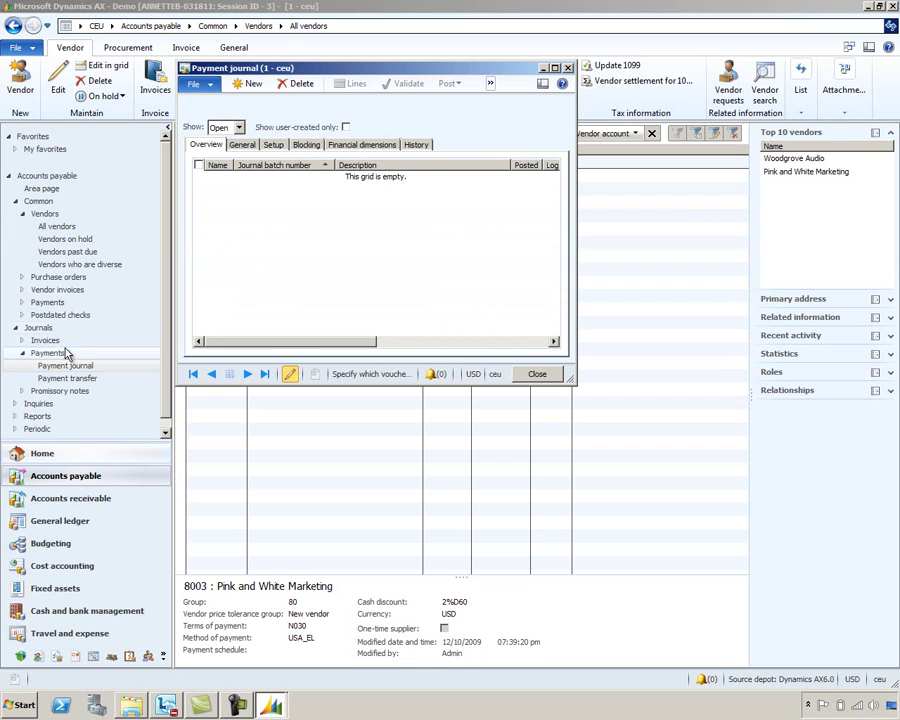
left_click(251, 84)
left_click(226, 177)
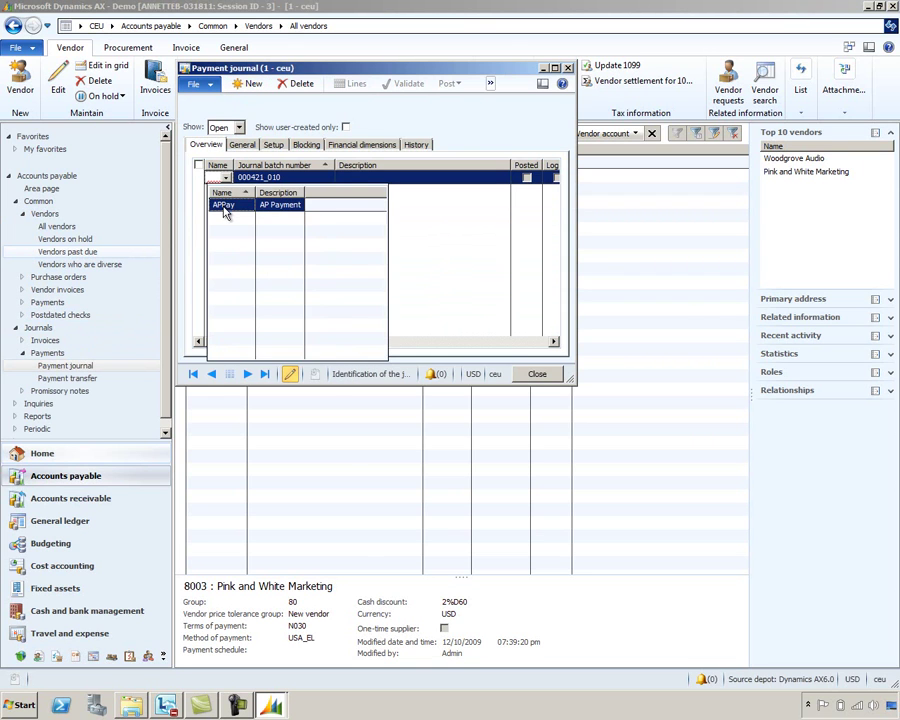
left_click(226, 204)
left_click(357, 86)
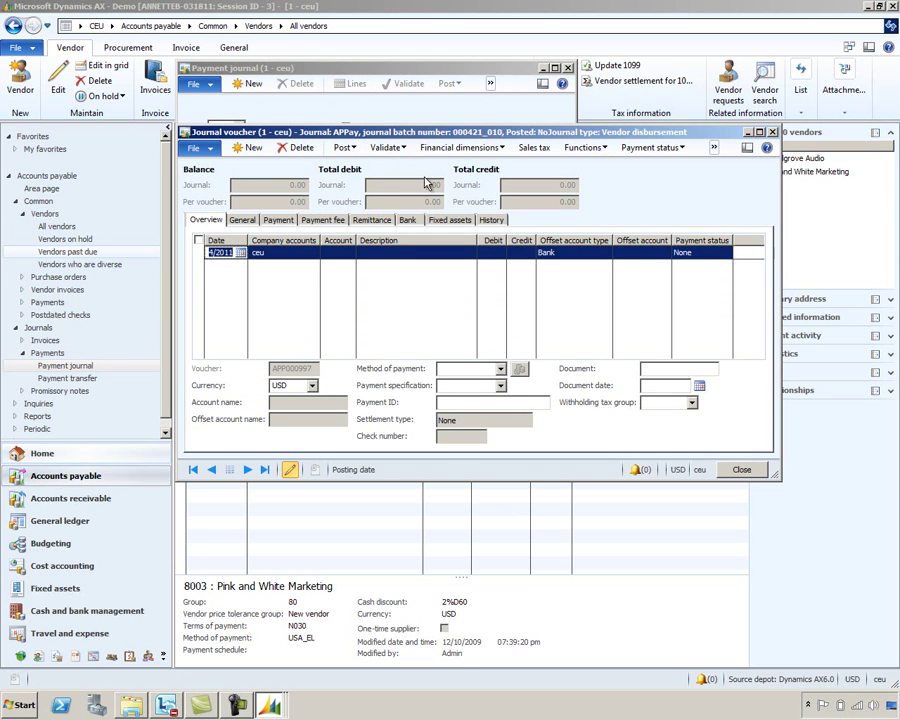
- Enter Pink and White Marketing's vendor account on the journal line with a 990.00 debit, and widen the Debit column to fit
left_click(333, 253)
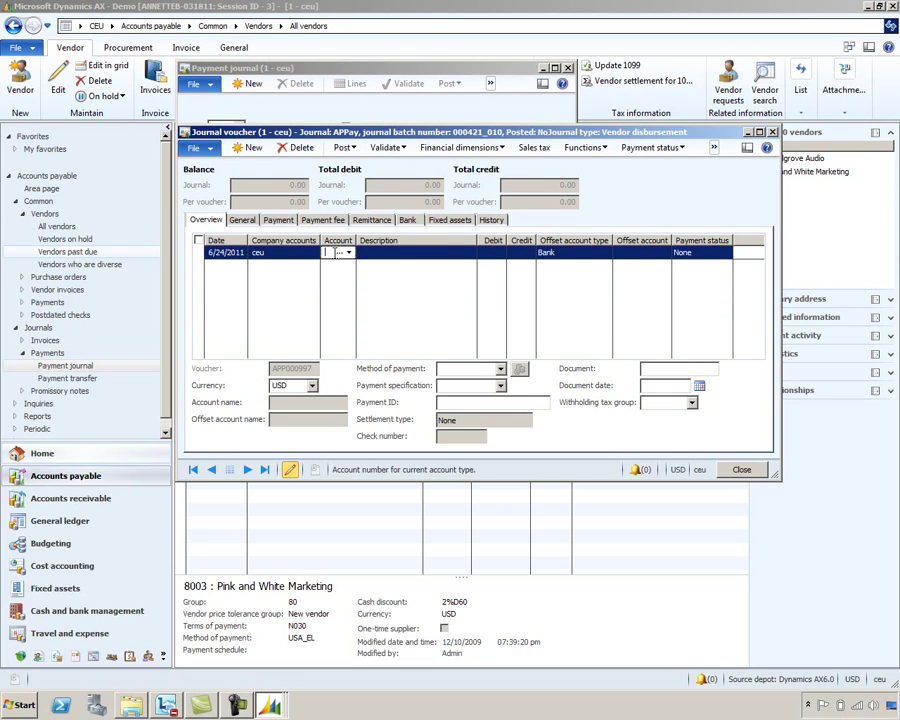
type("8003")
key("Tab")
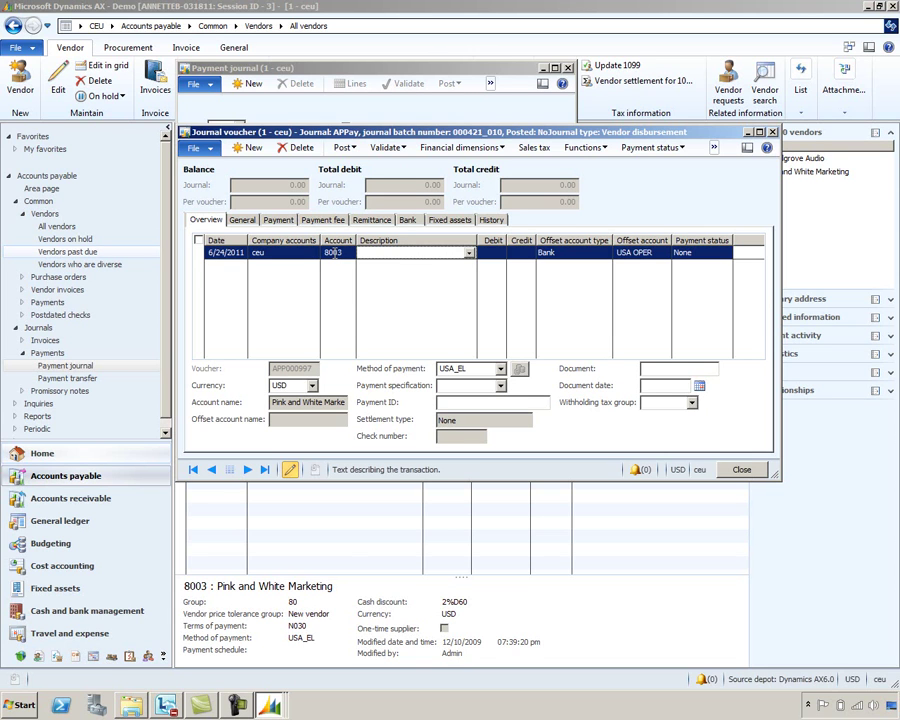
key("Tab")
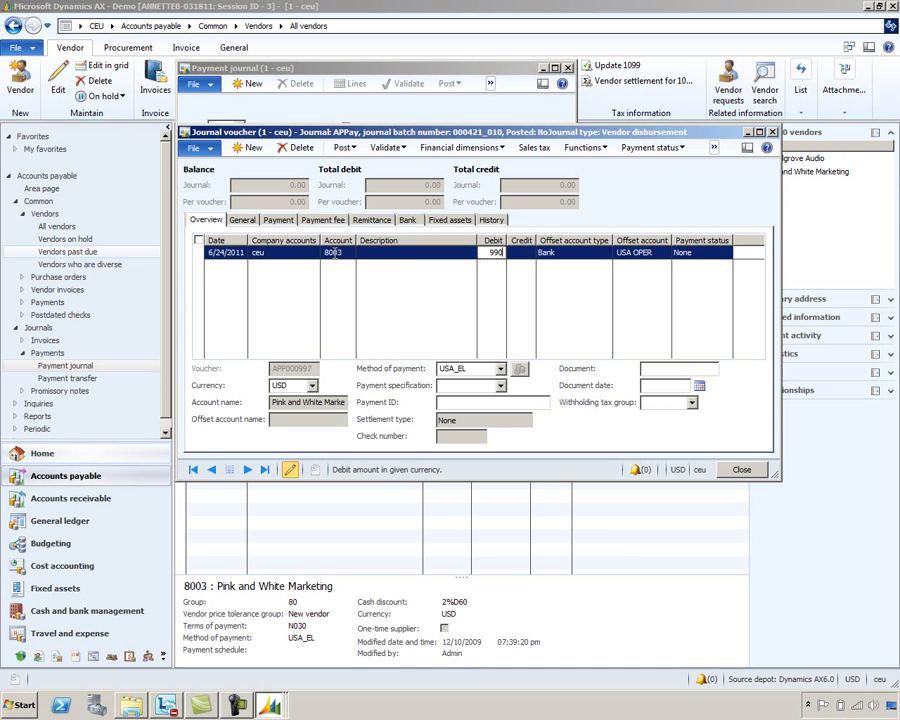
type("990.00")
key("Tab")
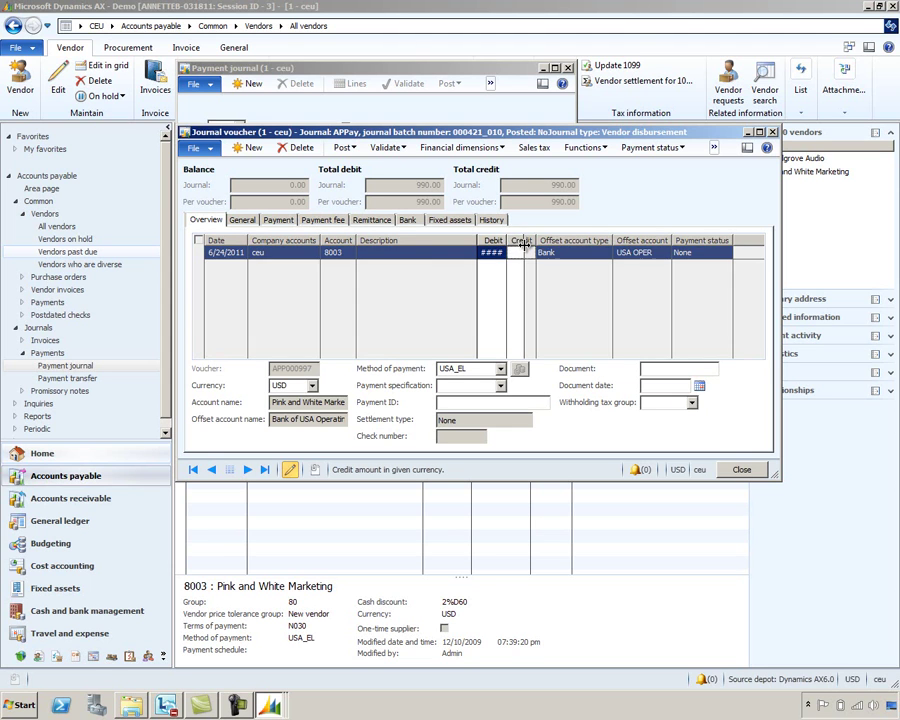
double_click(507, 242)
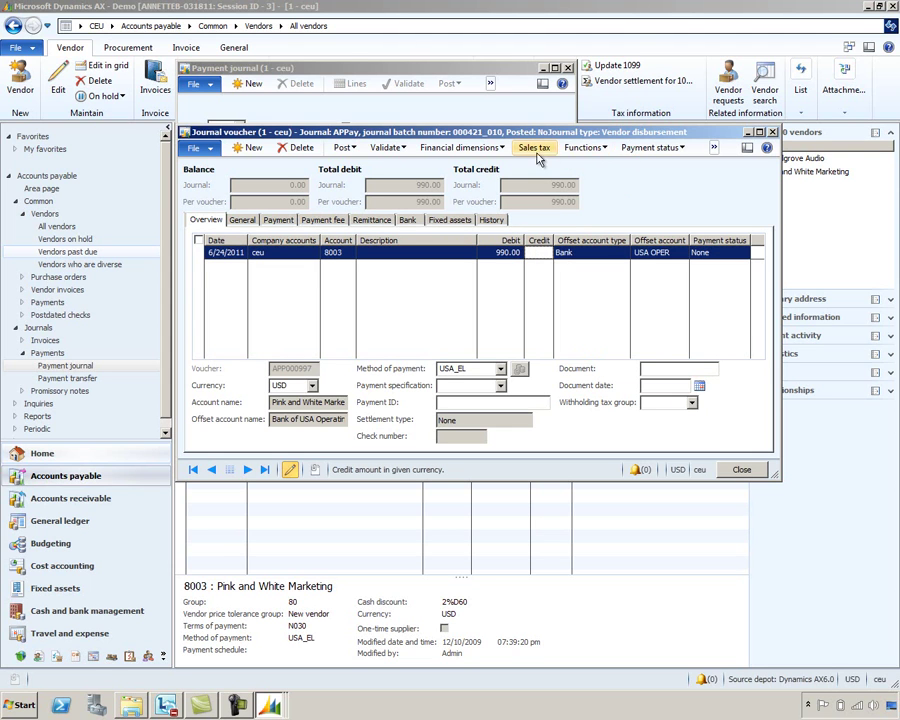
- Mark the 1,000.00 CEE invoice for settlement against the vendor's 990.00 journal line
left_click(584, 148)
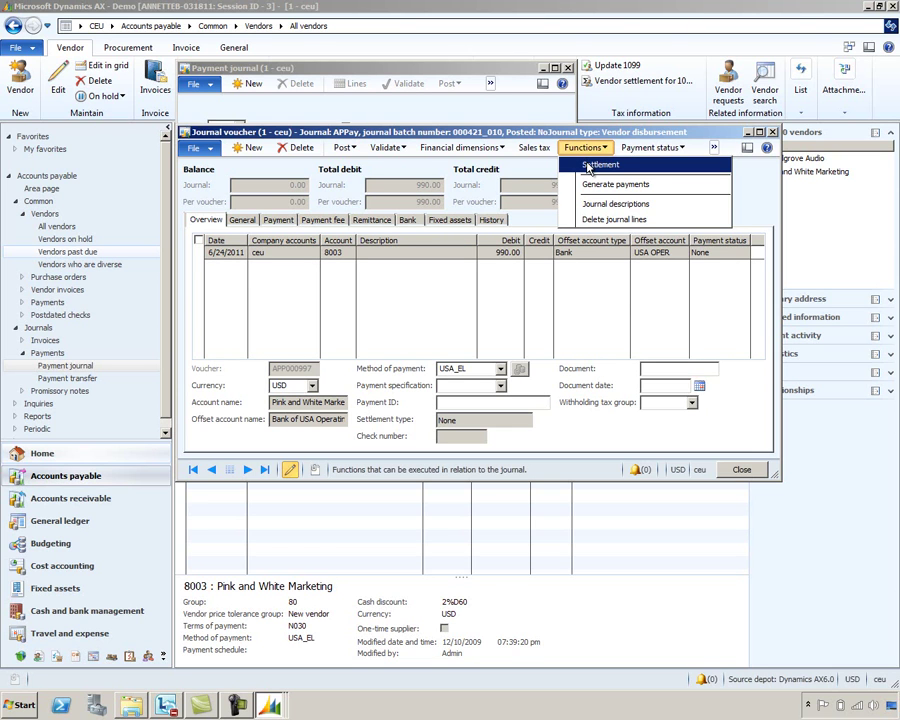
left_click(588, 167)
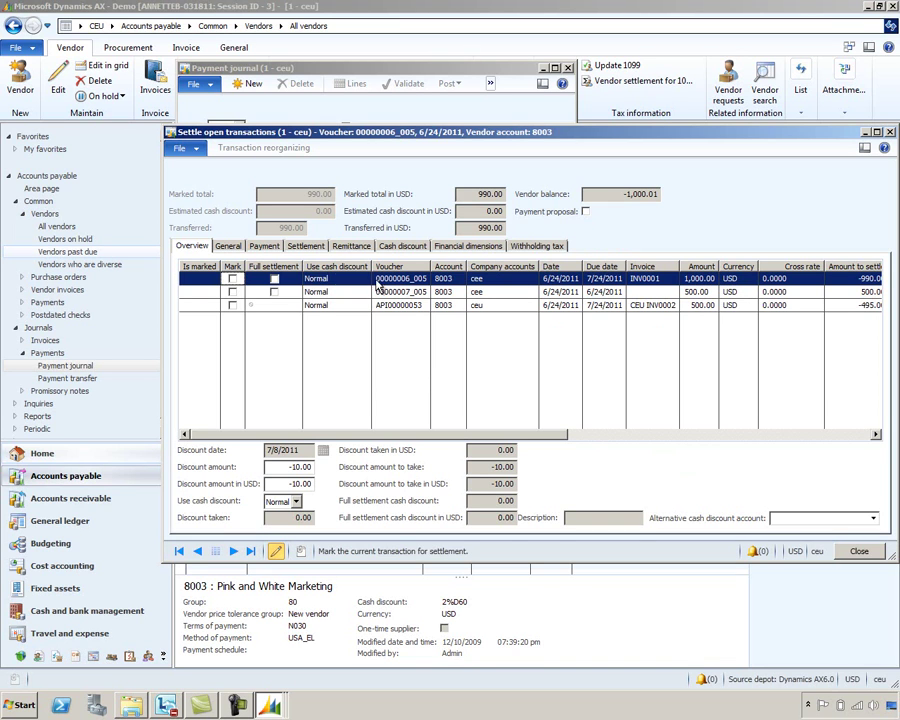
left_click(234, 283)
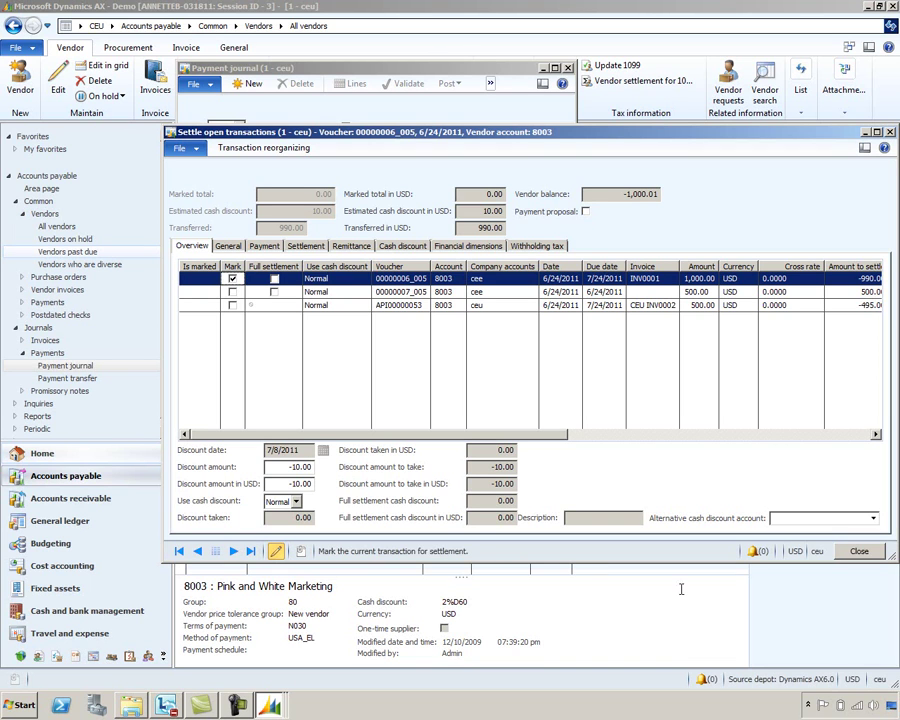
left_click(878, 553)
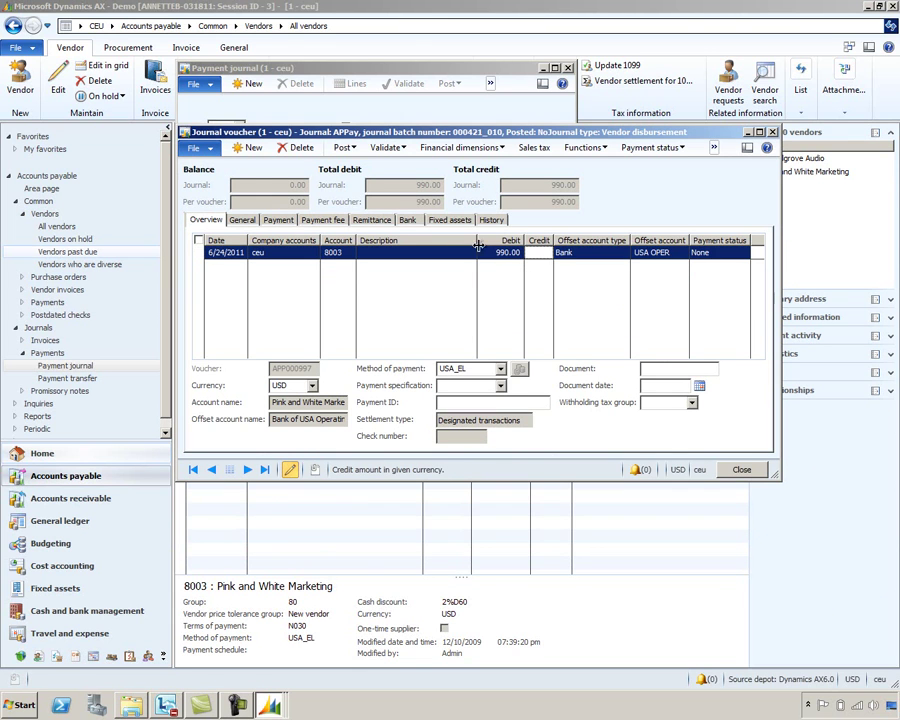
- Delete the 990.00 Pink and White Marketing line from the payment journal
left_click(290, 148)
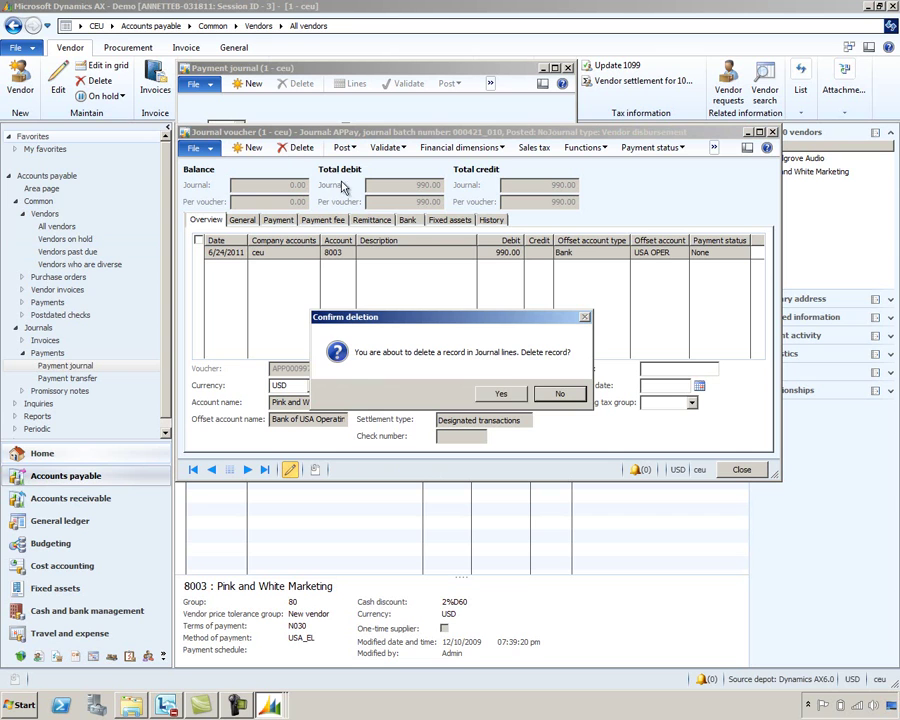
left_click(503, 393)
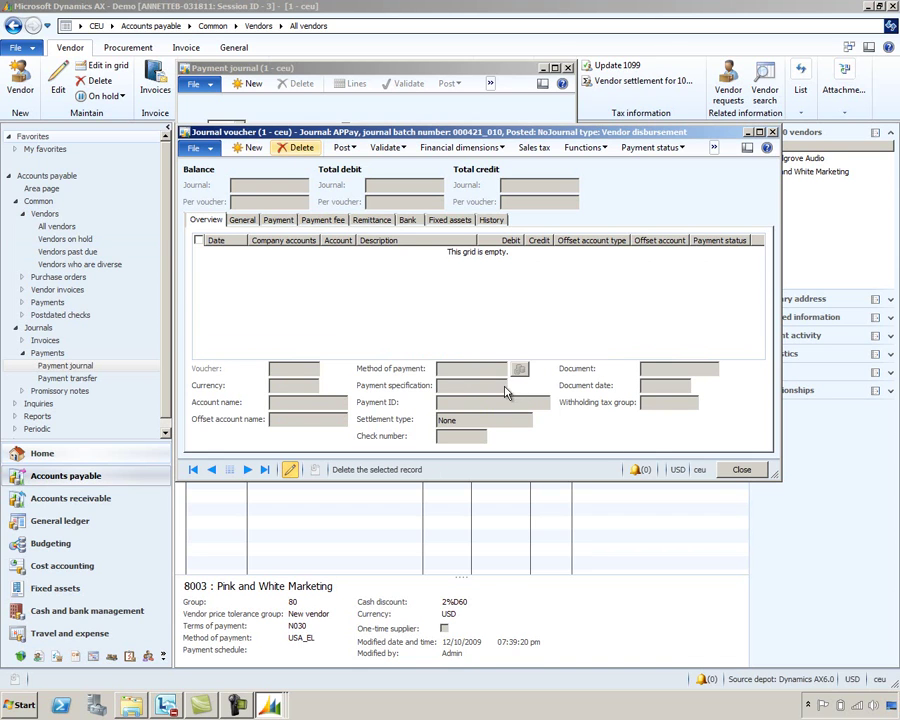
- Start a vendor payment proposal for the journal, restricted to Pink and White Marketing's vendor account
left_click(714, 149)
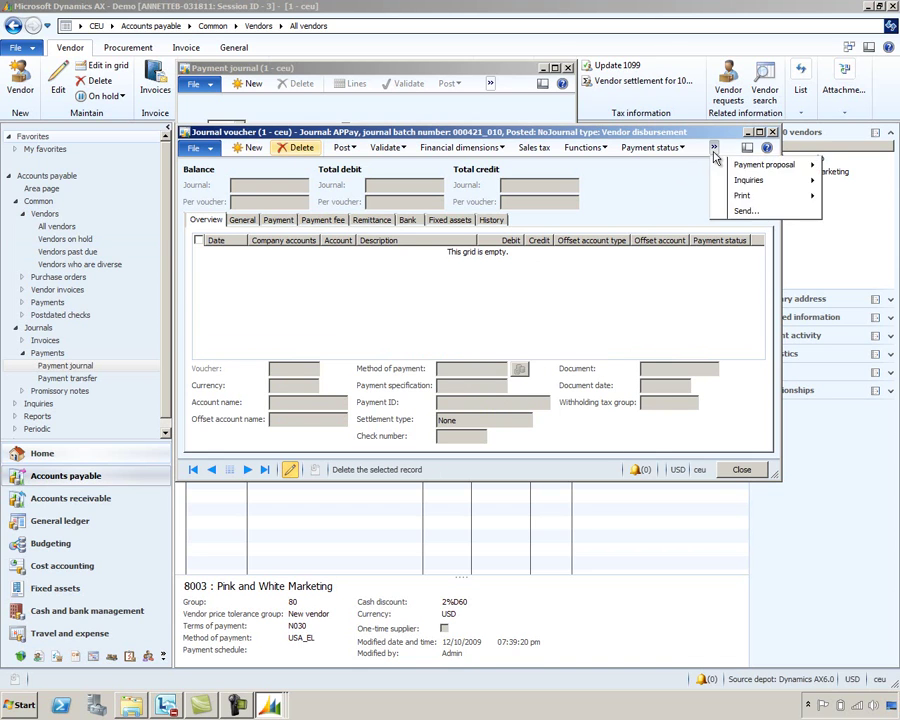
mouse_move(740, 166)
left_click(636, 164)
left_click(745, 184)
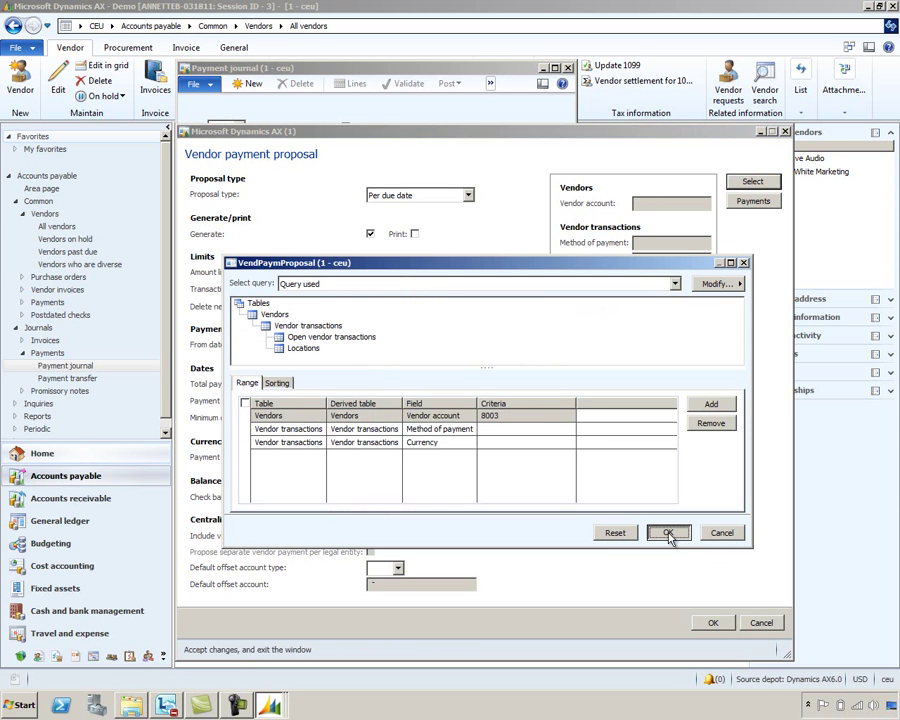
left_click(668, 533)
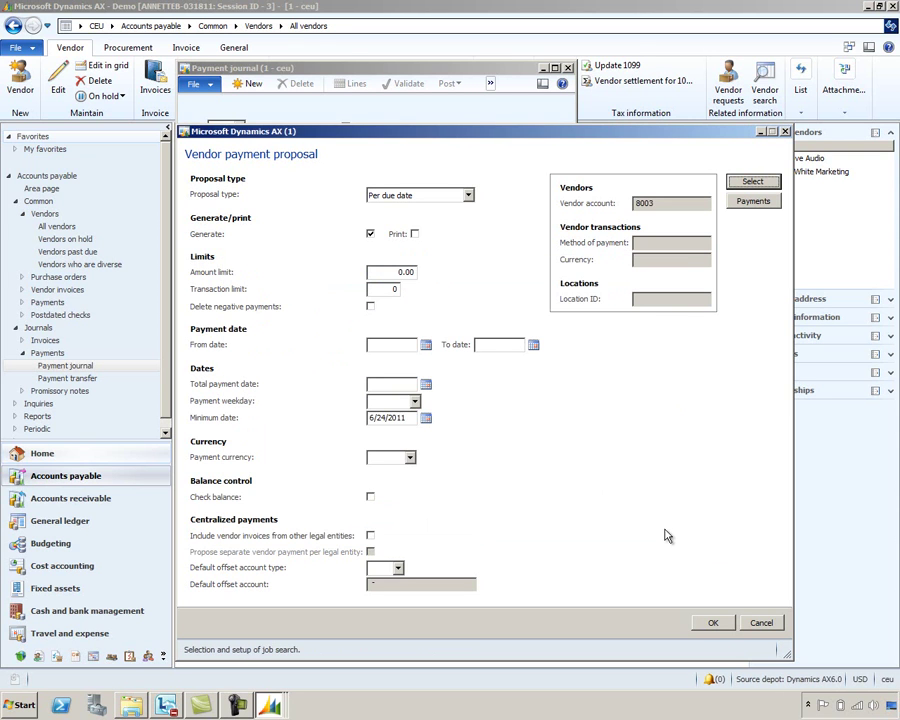
- Generate the proposal by Due date and cash discount, including vendor invoices from other legal entities, with Bank account USA OPER as default offset
left_click(468, 196)
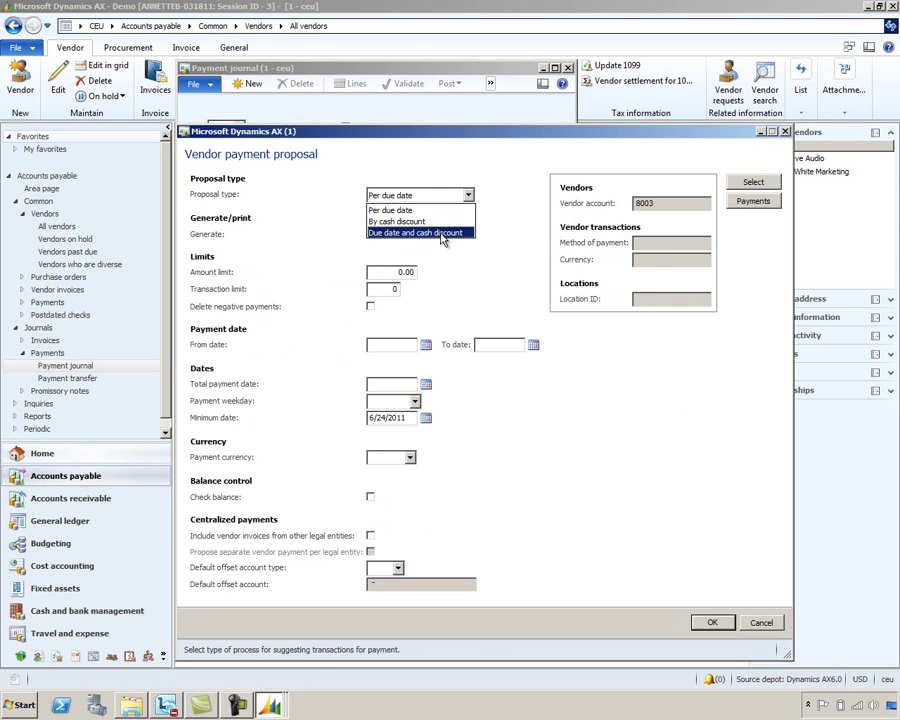
left_click(443, 233)
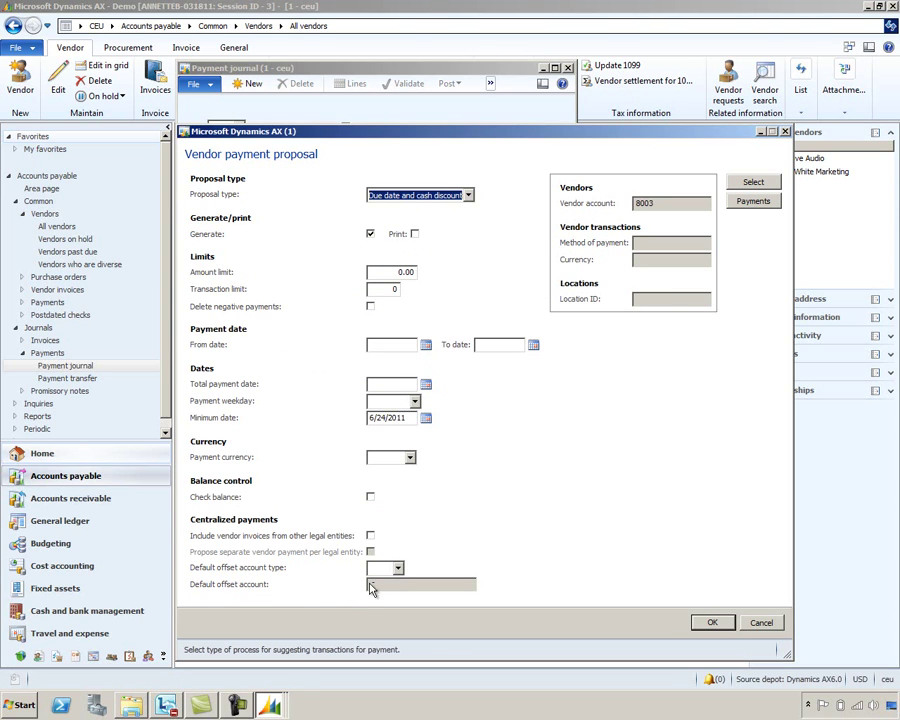
left_click(371, 537)
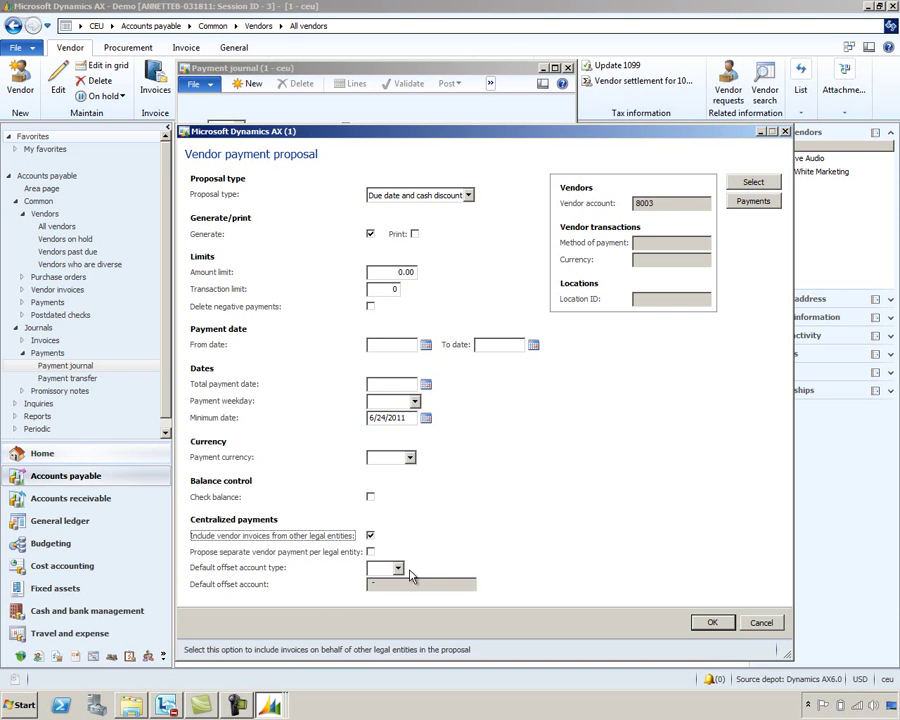
left_click(398, 569)
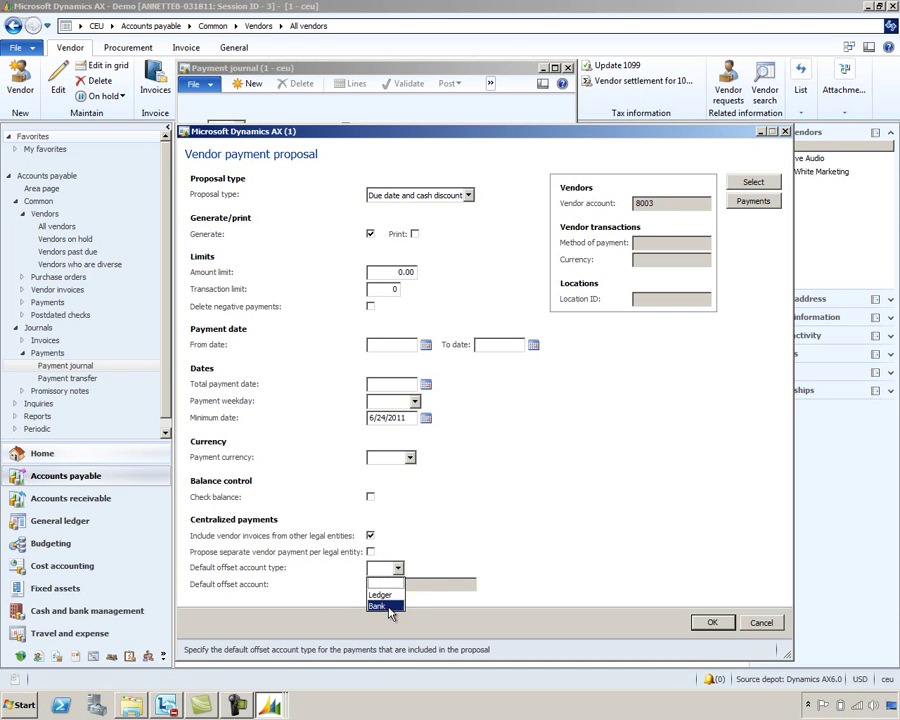
left_click(380, 606)
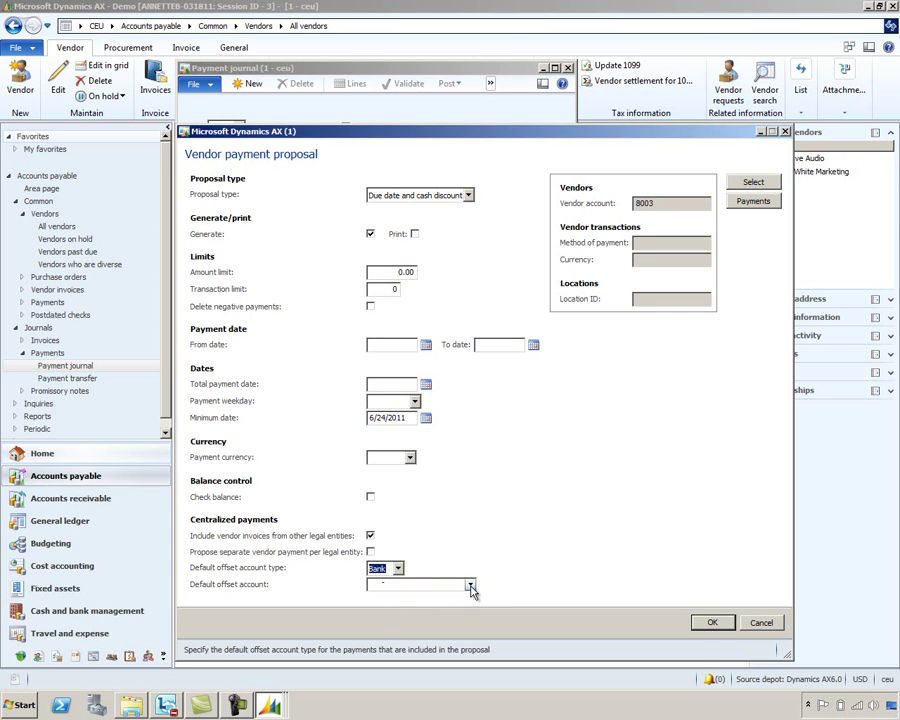
left_click(471, 589)
left_click(295, 323)
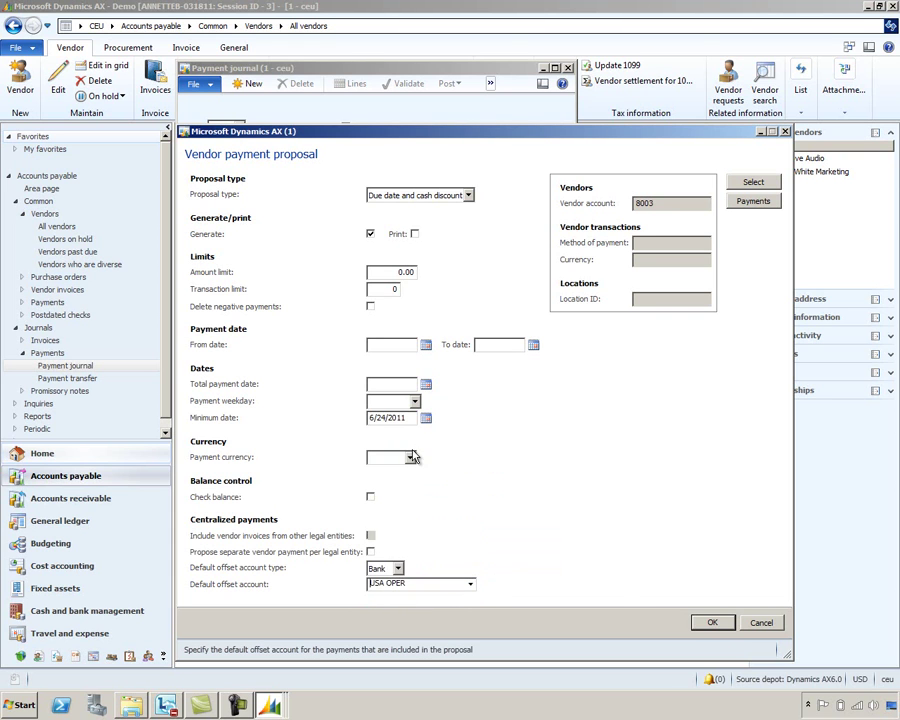
left_click(709, 623)
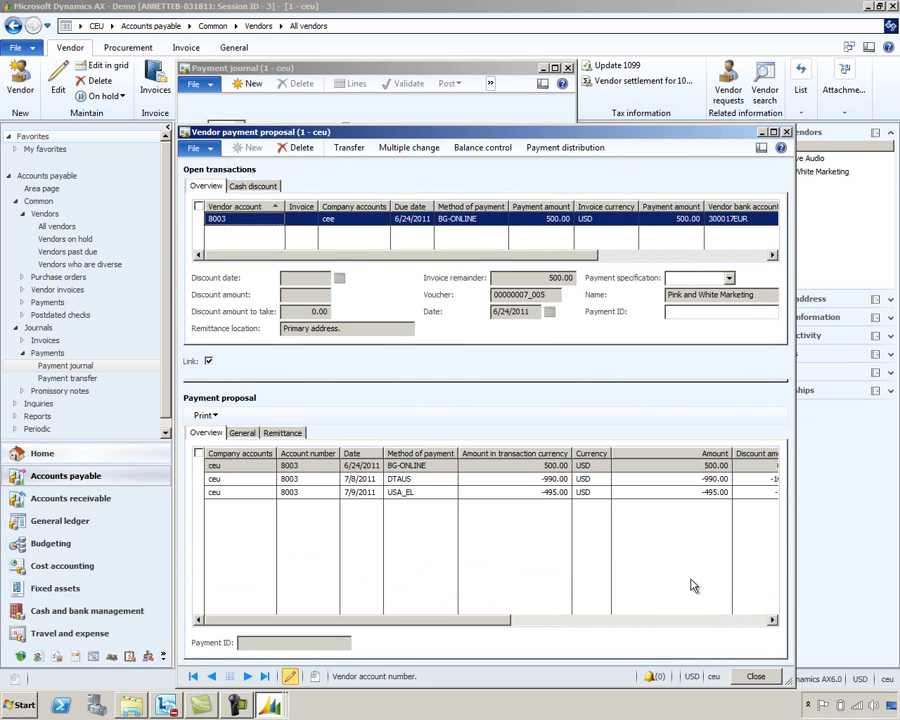
- Review the proposed CEE payments and remove the 500.00 BG-ONLINE transaction from the proposal
left_click(558, 481)
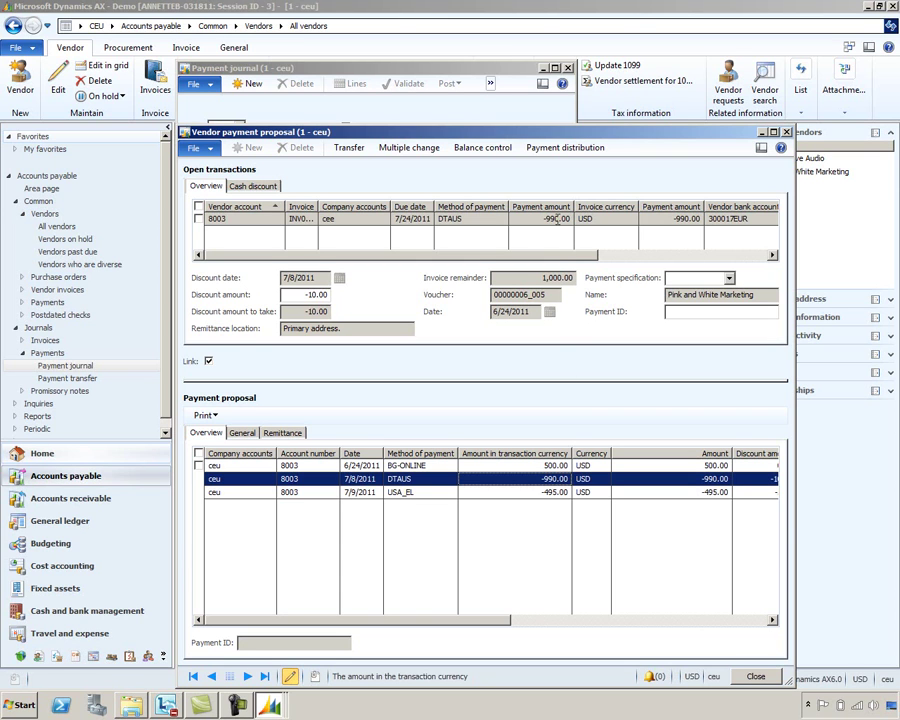
left_click(545, 466)
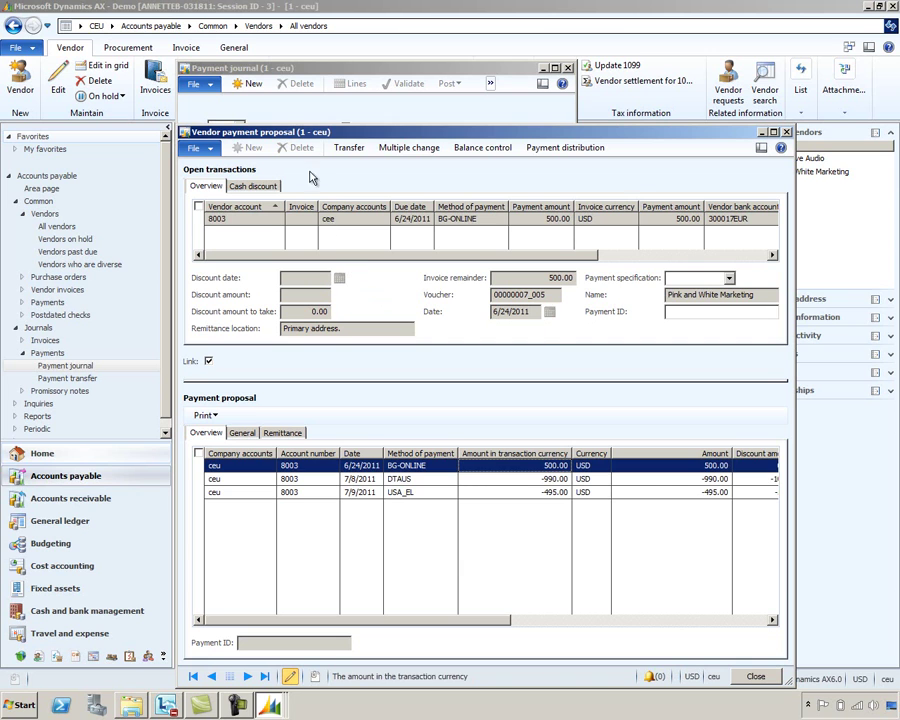
left_click(328, 219)
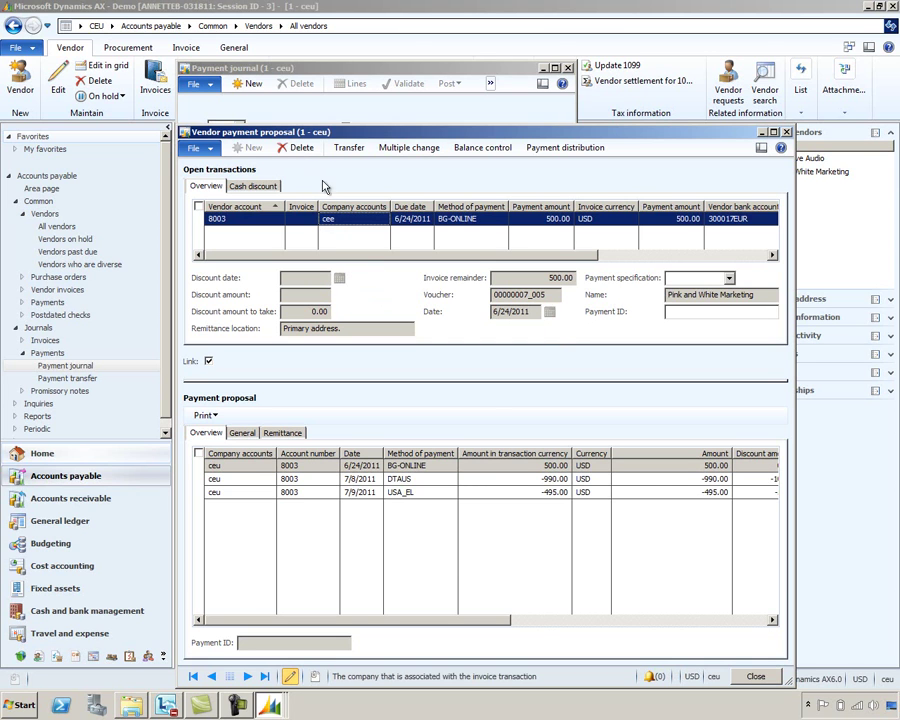
left_click(296, 147)
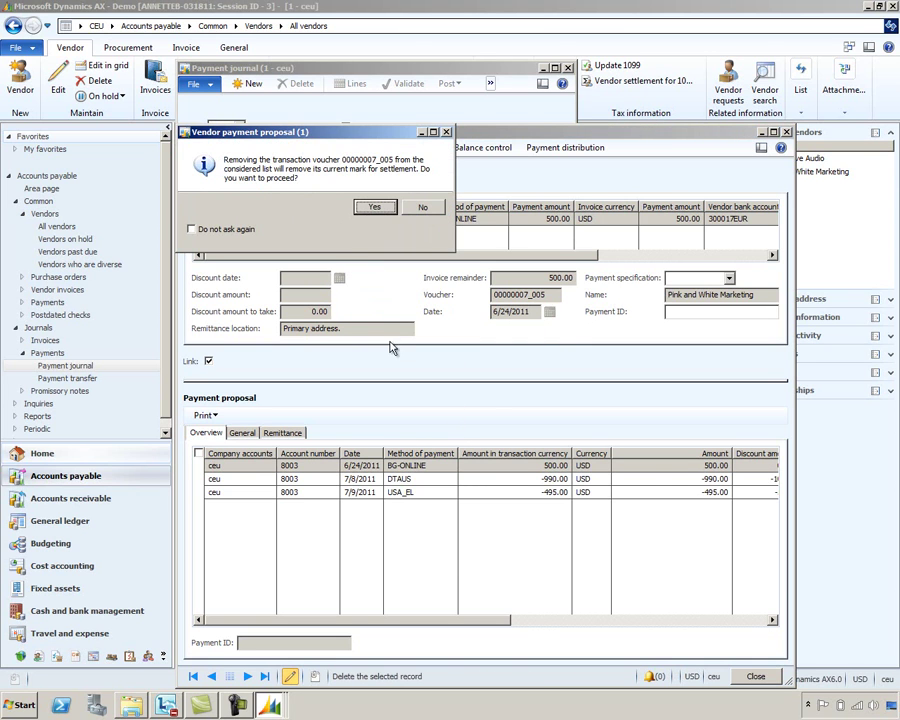
left_click(374, 207)
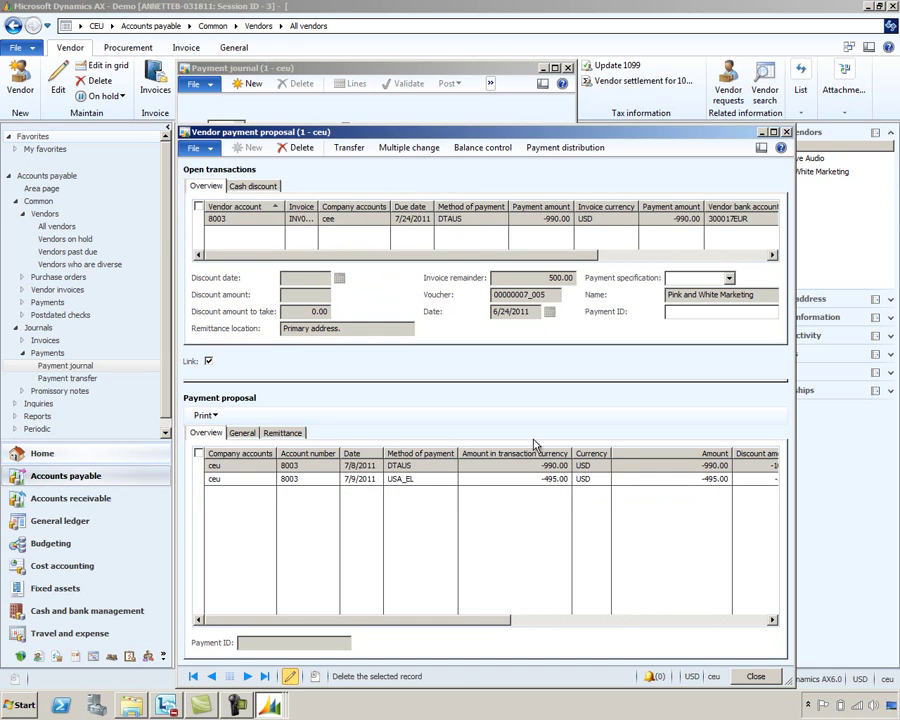
- Remove the CEU invoice with the -495.00 payment amount from the proposal and transfer the remaining payment to the APPay journal
left_click(555, 479)
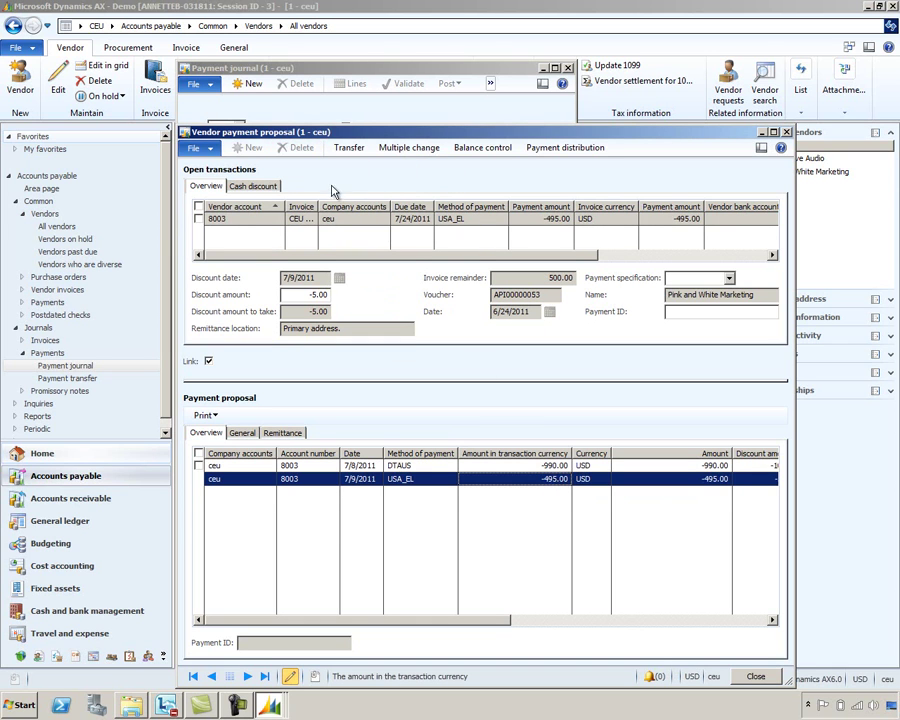
left_click(308, 218)
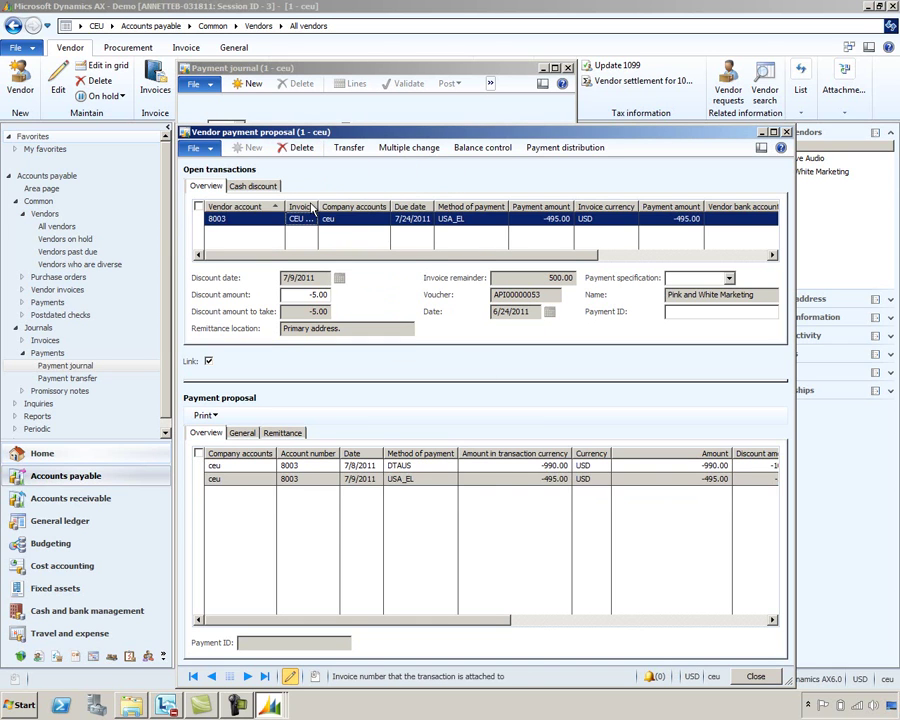
left_click(301, 148)
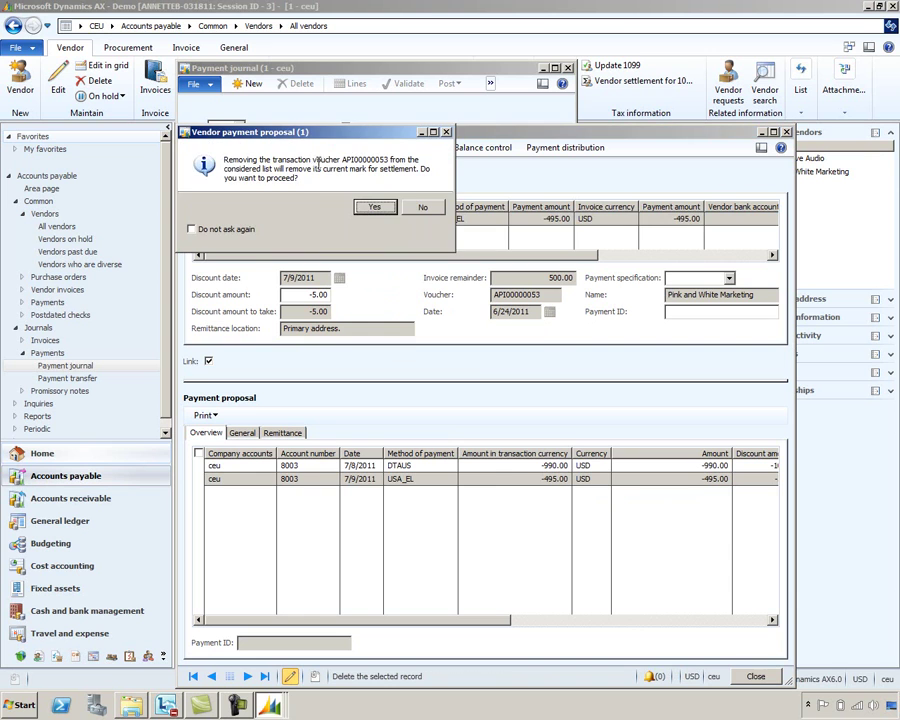
left_click(373, 208)
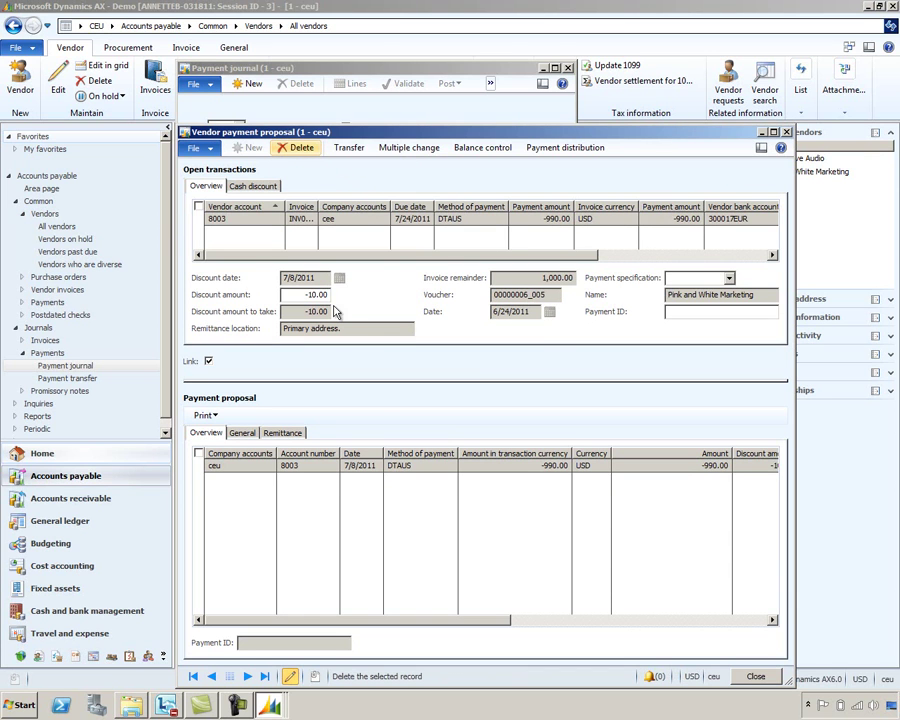
left_click(349, 147)
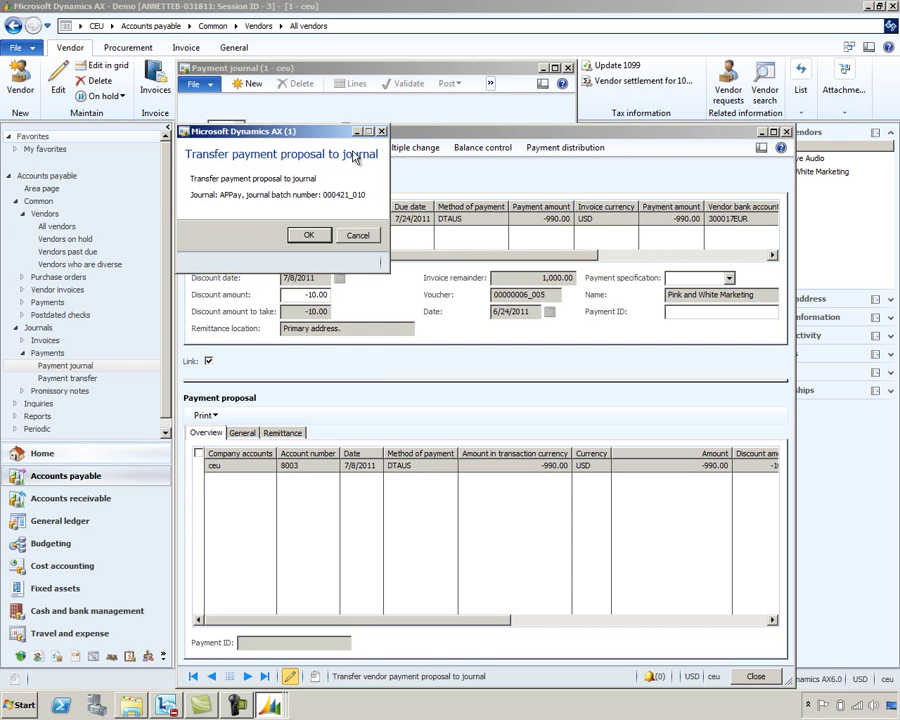
left_click(304, 236)
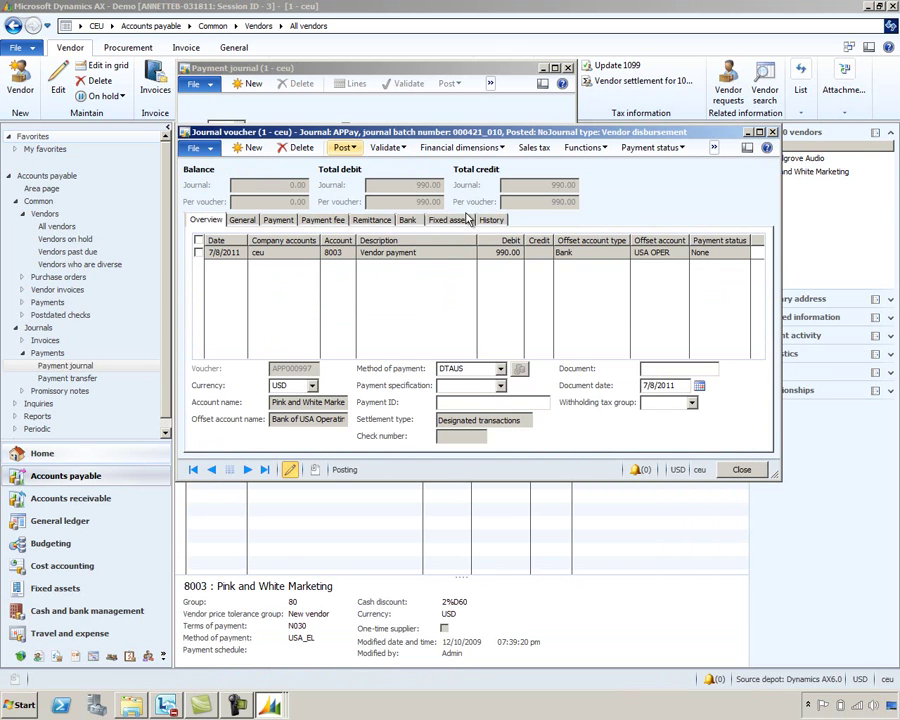
- Delete the transferred vendor payment line and close the journal lines and the payment journal
left_click(295, 148)
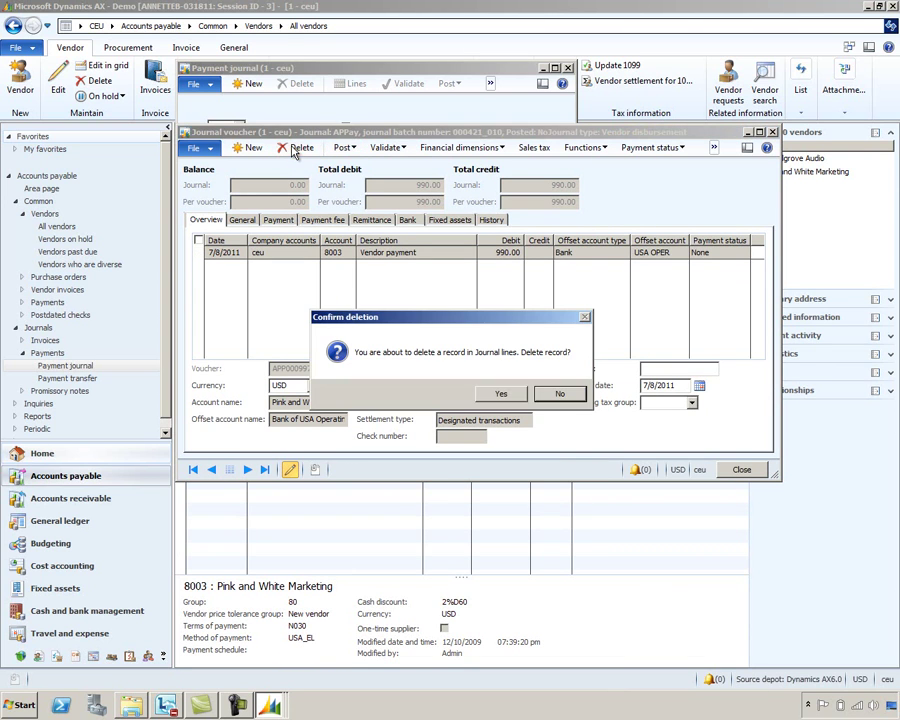
left_click(492, 393)
left_click(772, 133)
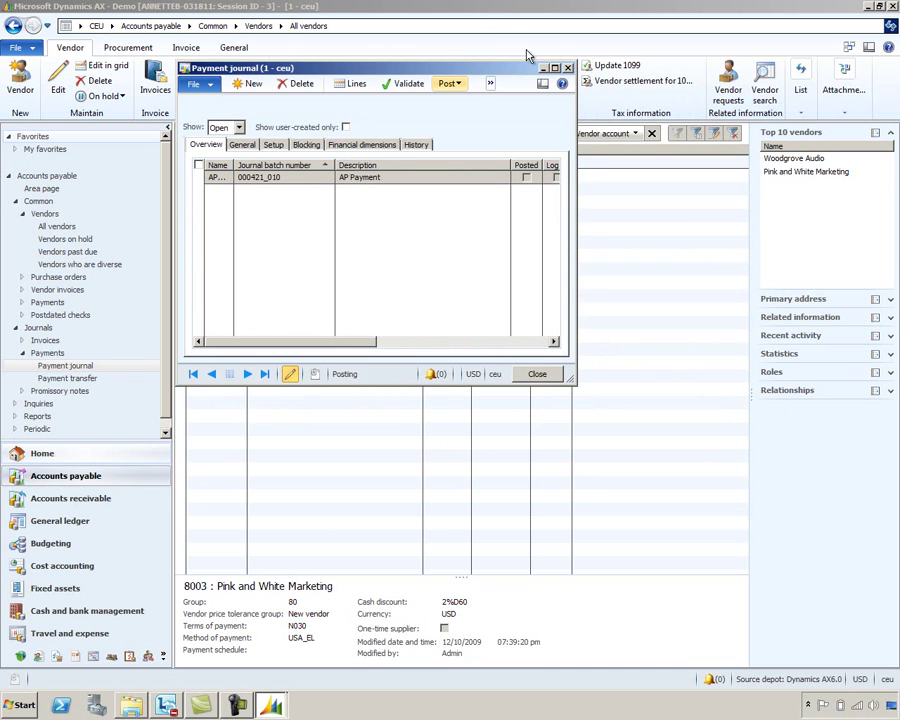
left_click(567, 69)
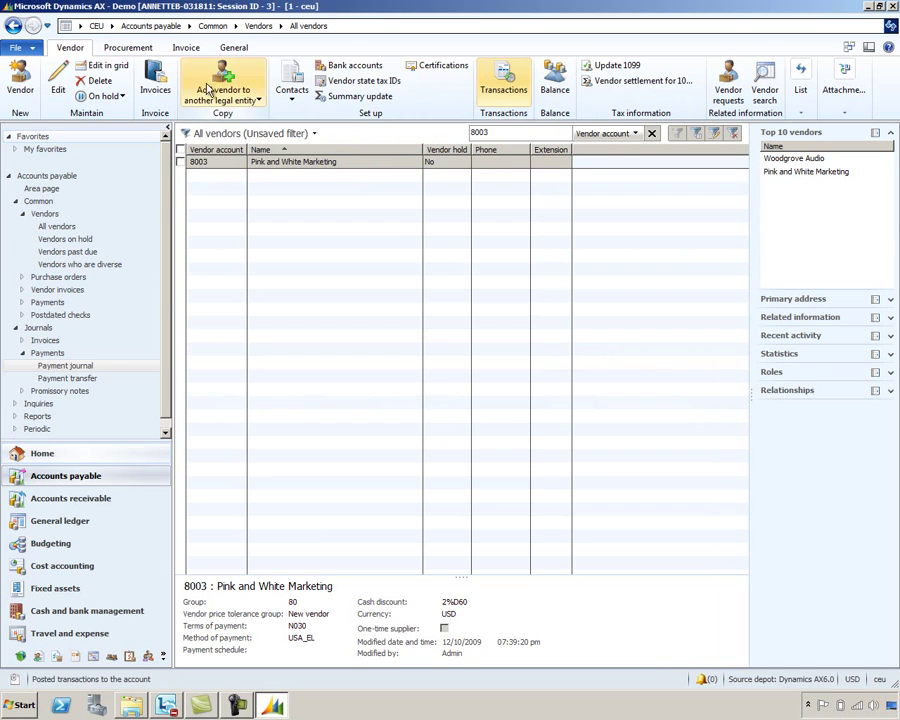
- Open settlement of open transactions for Pink and White Marketing and mark the 500.00 CEE payment and the 500.00 CEU invoice
left_click(182, 48)
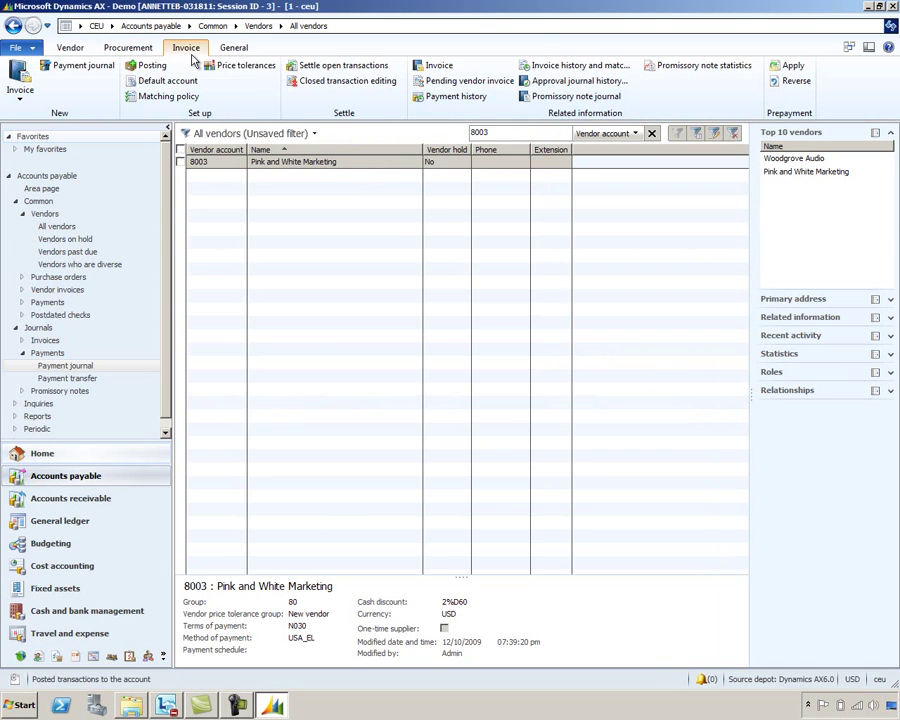
left_click(327, 66)
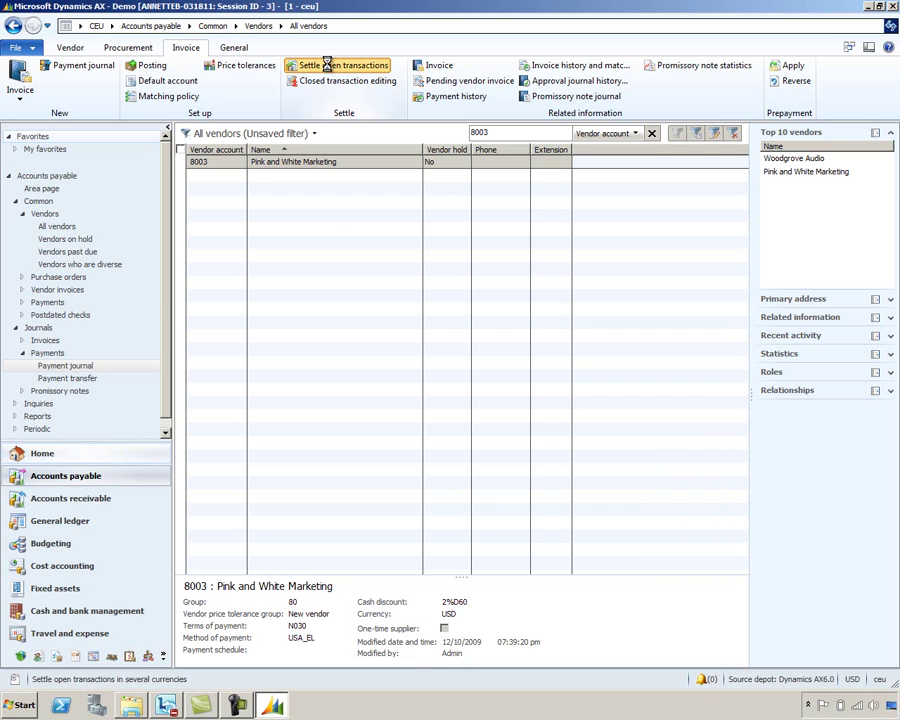
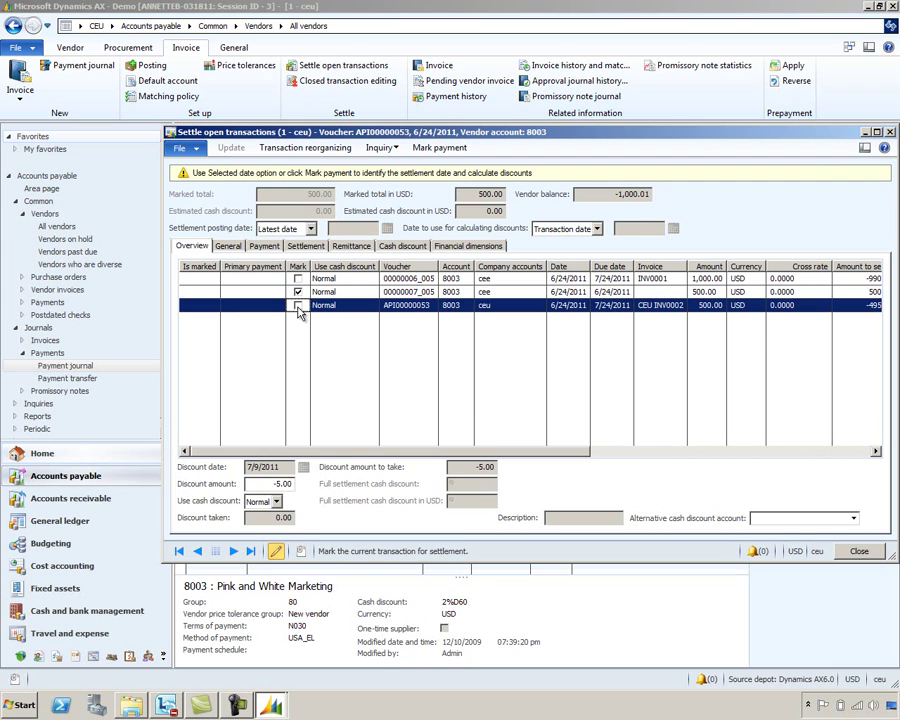
left_click(298, 306)
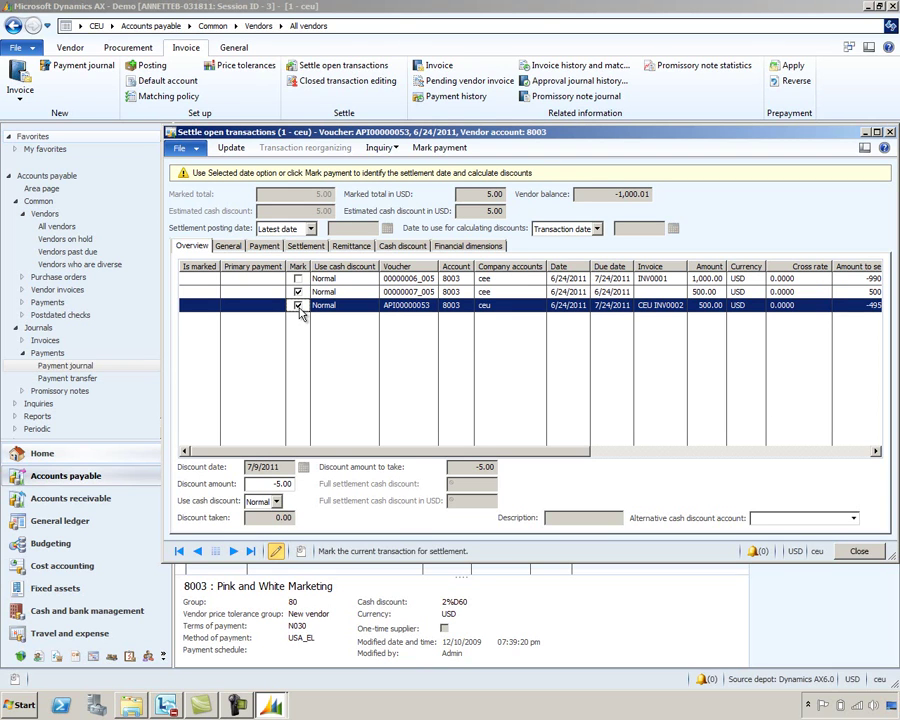
- Set the use of cash discount to Never for the CEU invoice and settle the marked transactions
left_click(370, 309)
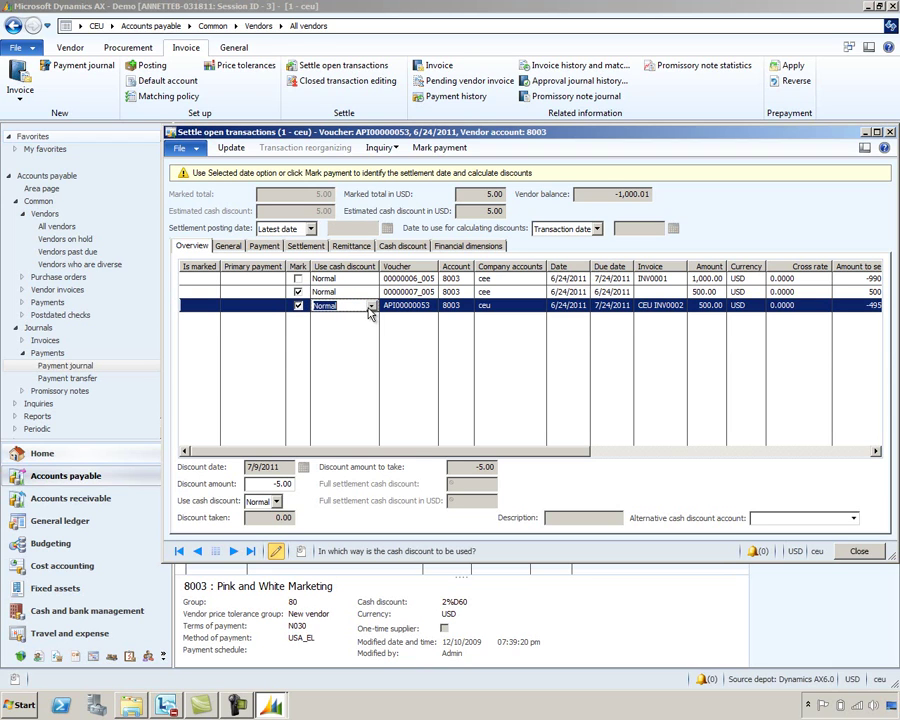
left_click(372, 309)
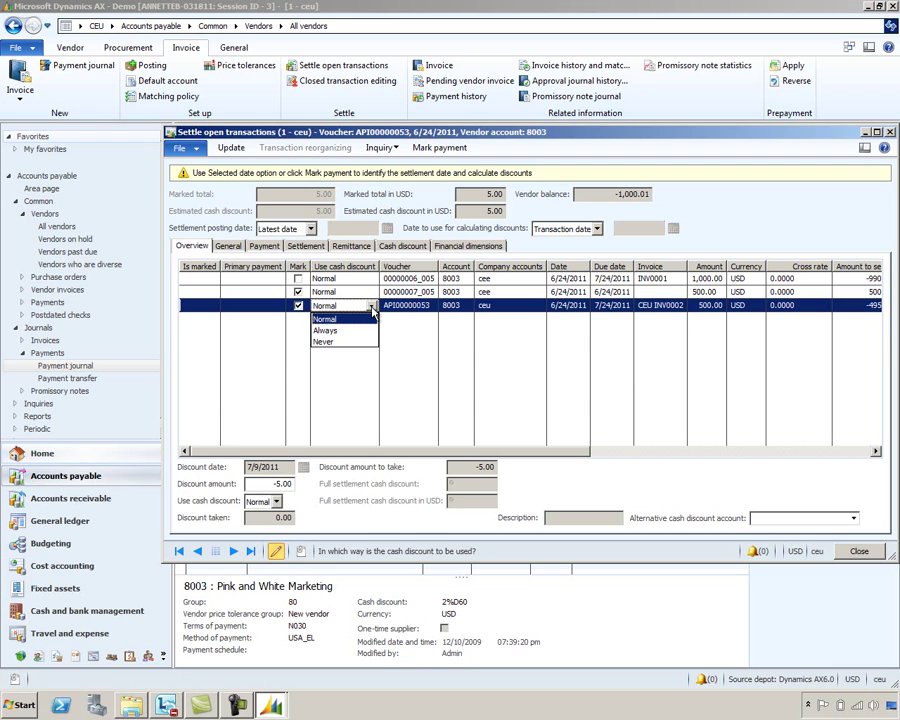
left_click(347, 343)
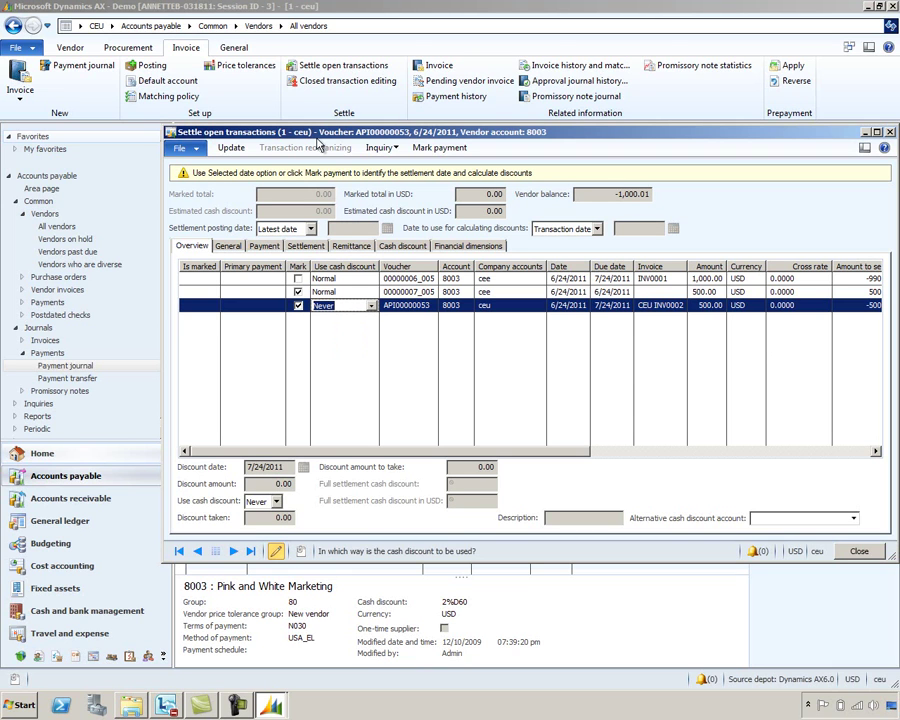
left_click(240, 152)
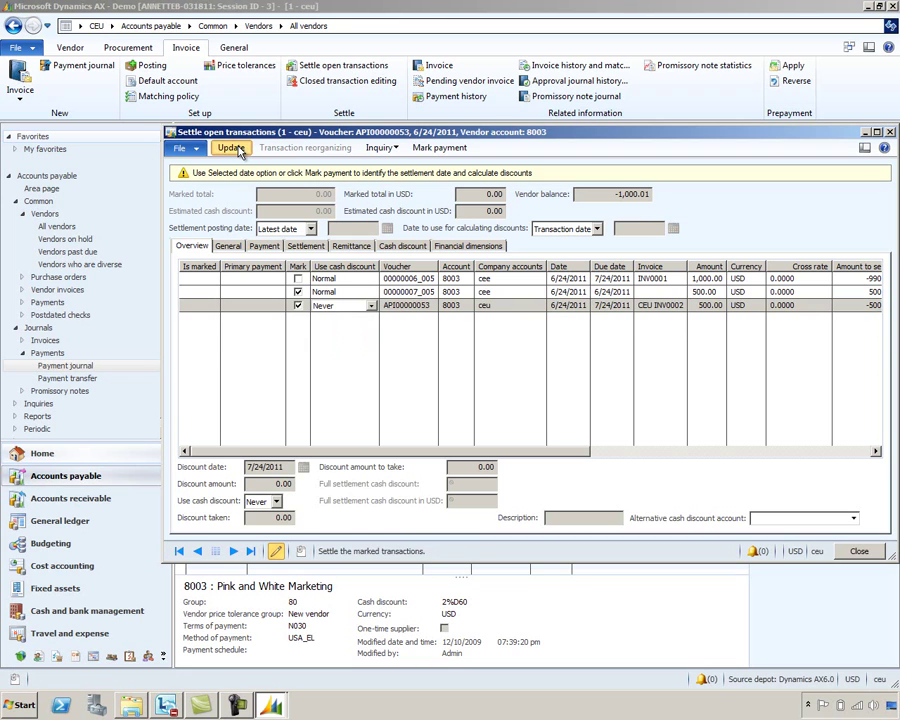